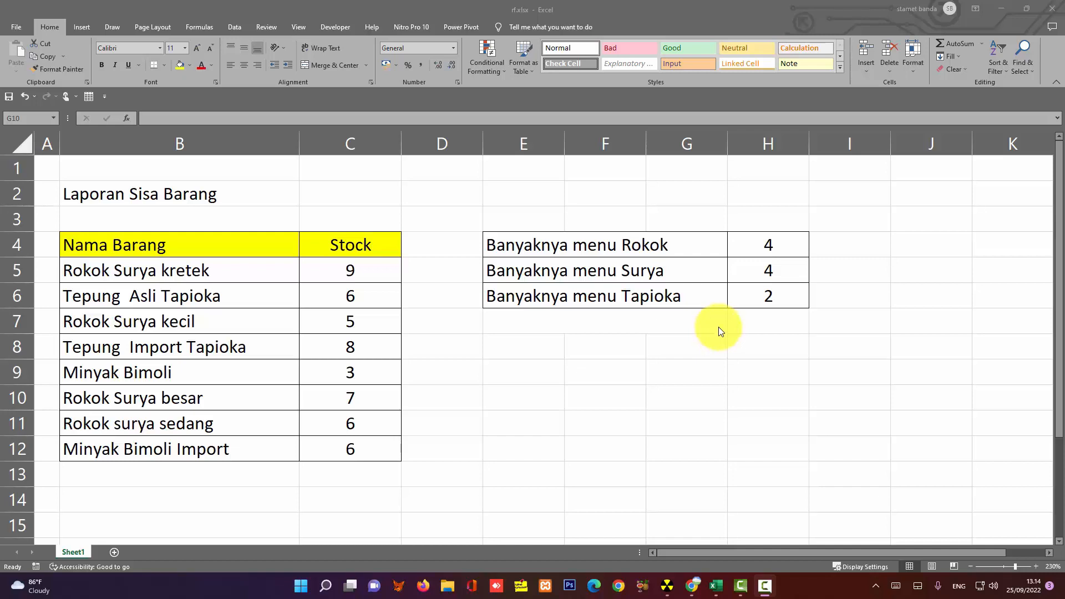
double_click(441, 221)
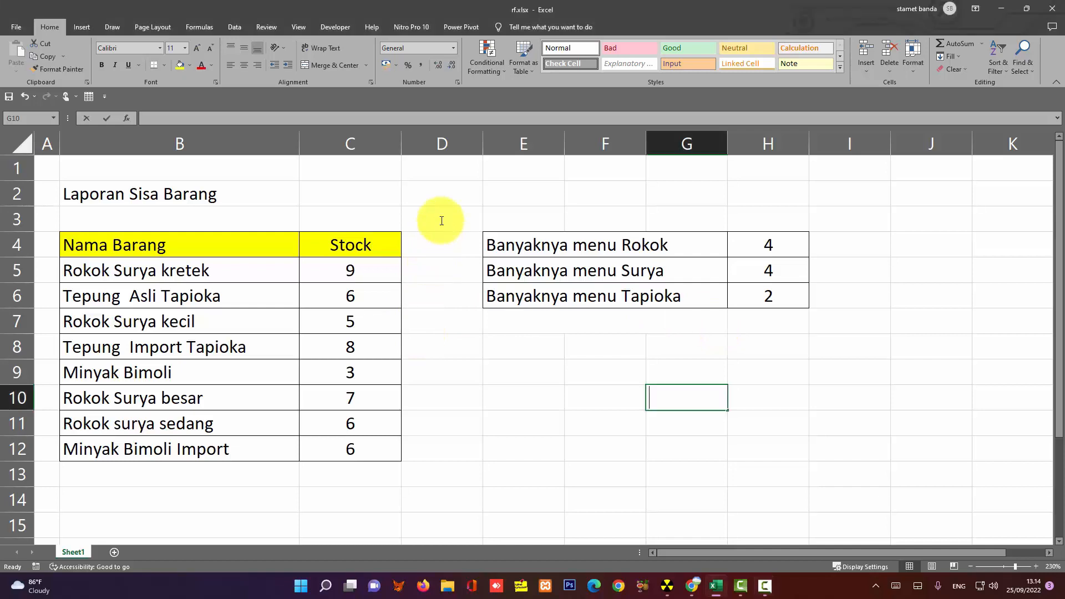
click(605, 379)
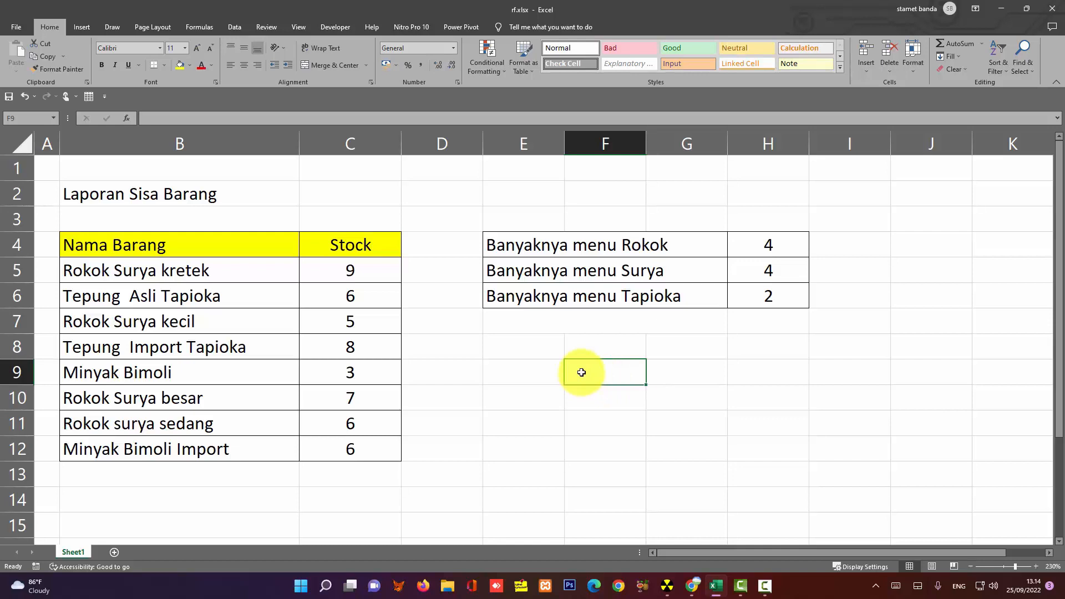
click(442, 265)
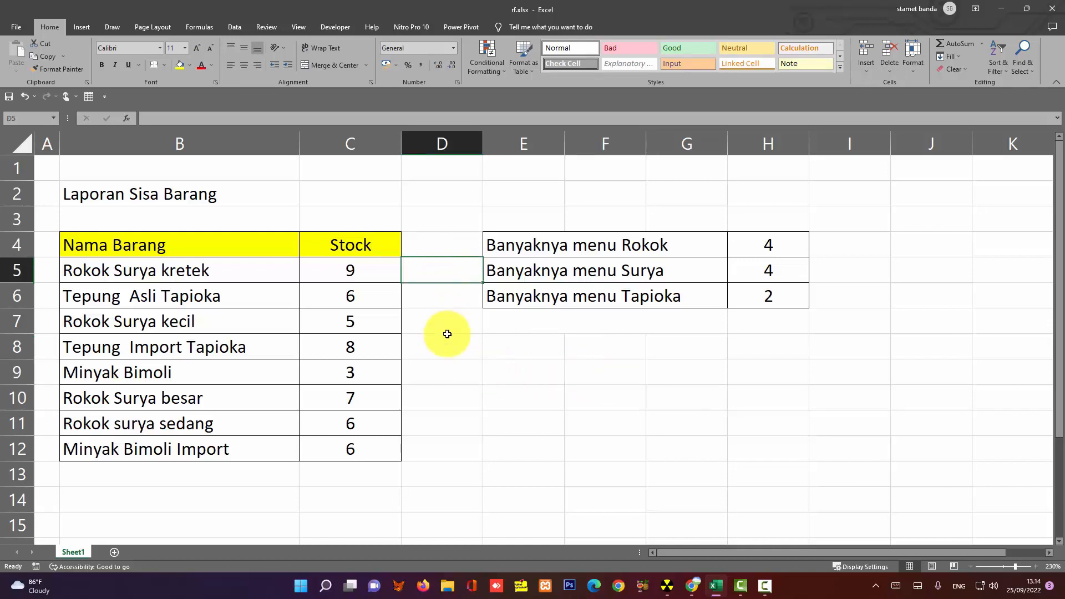
click(447, 345)
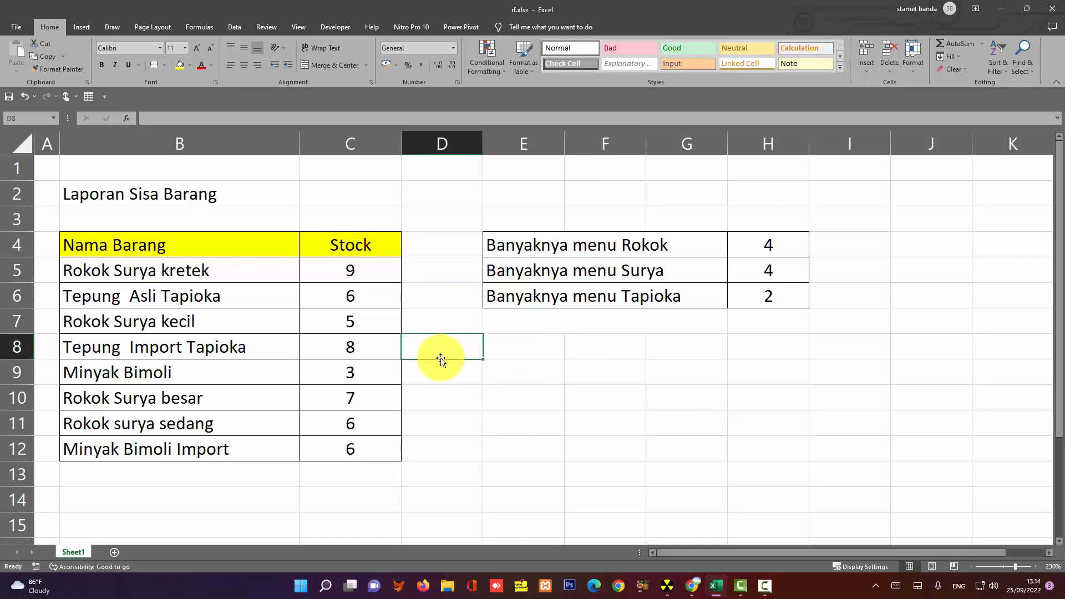
drag(46, 164, 1014, 506)
click(613, 417)
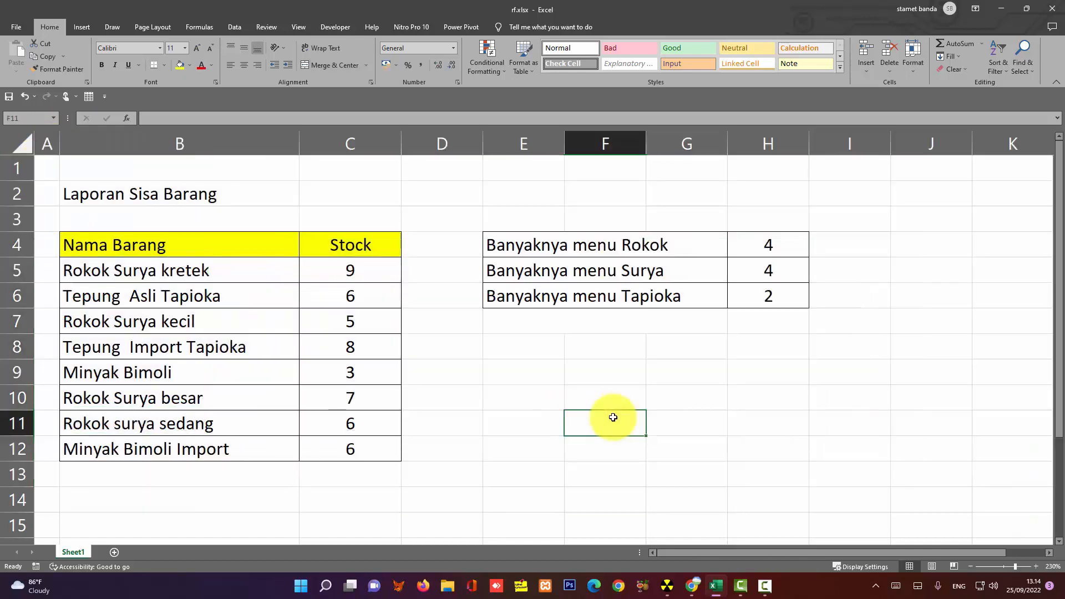
click(510, 352)
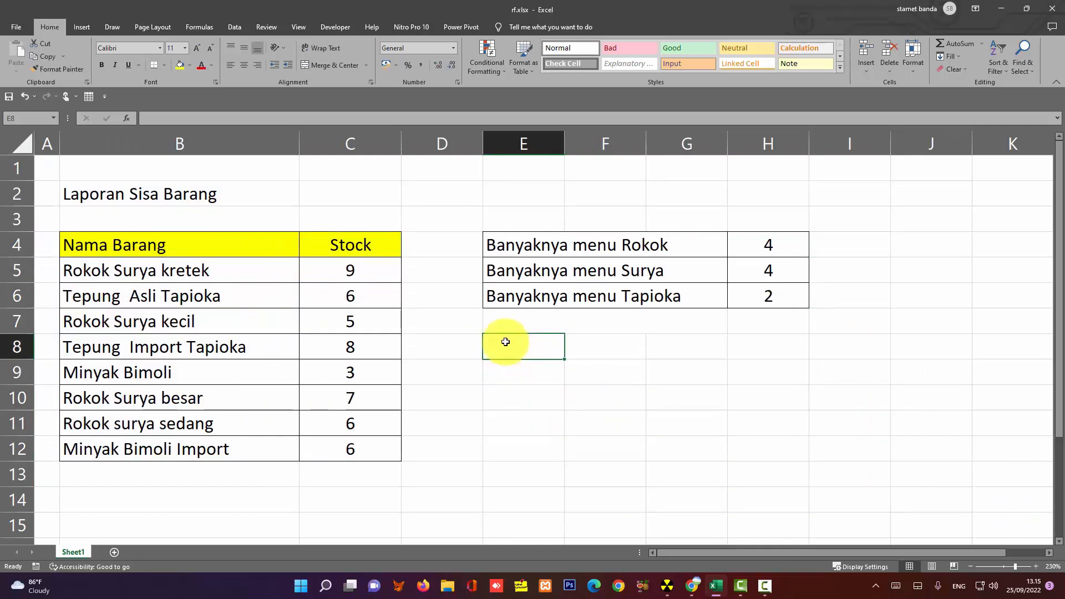
- Clear the results in H4:H6 beside the Rokok, Surya and Tapioka count labels
drag(768, 245, 770, 305)
key(Delete)
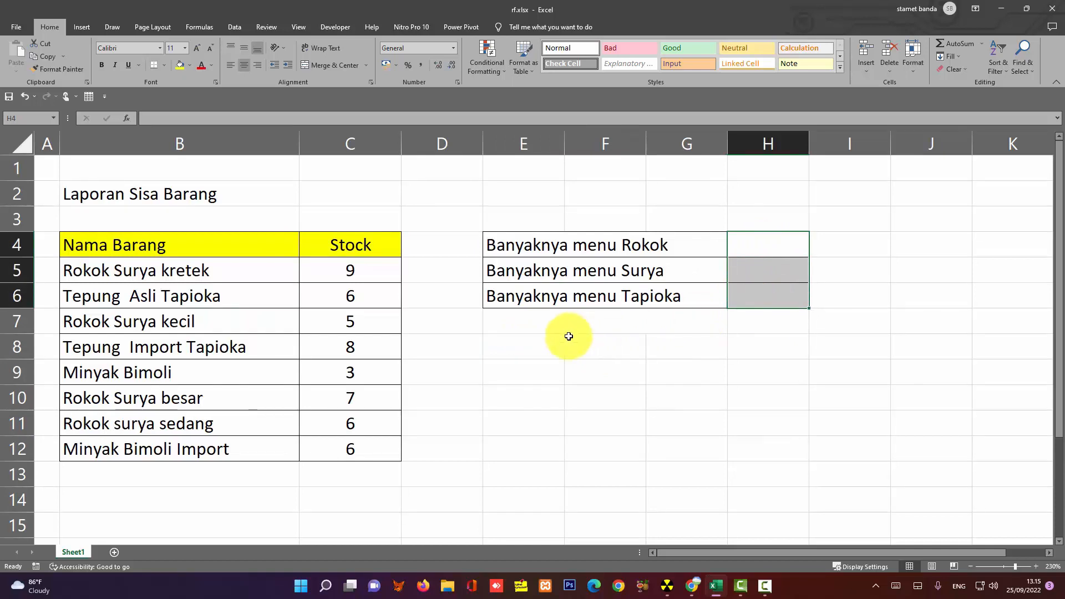
click(540, 362)
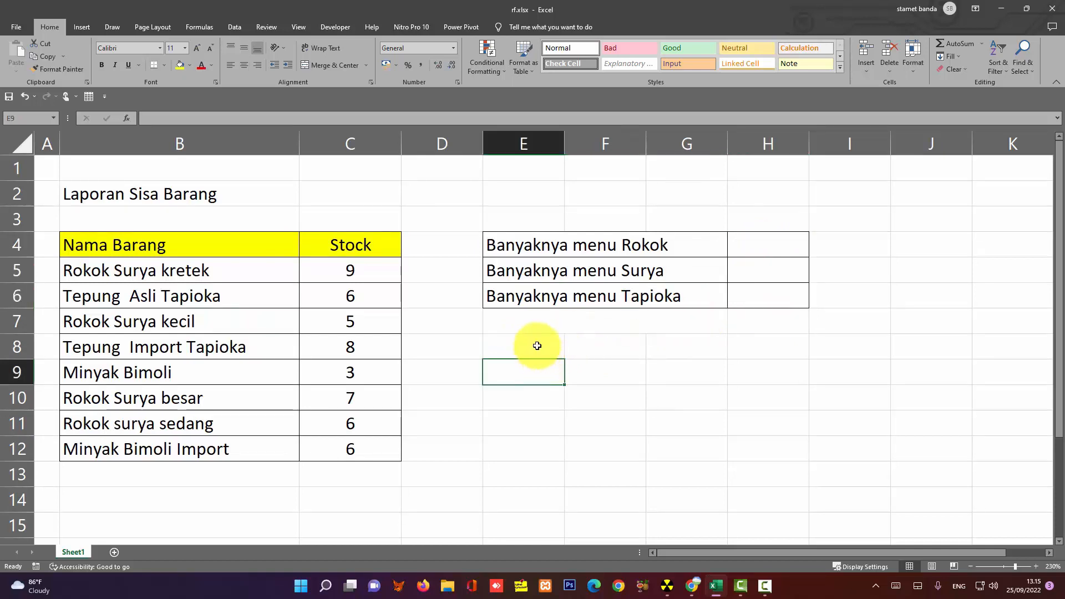
- Examine the three count labels in E4:E6 and the item names in B5:B12, especially those containing Rokok
click(539, 244)
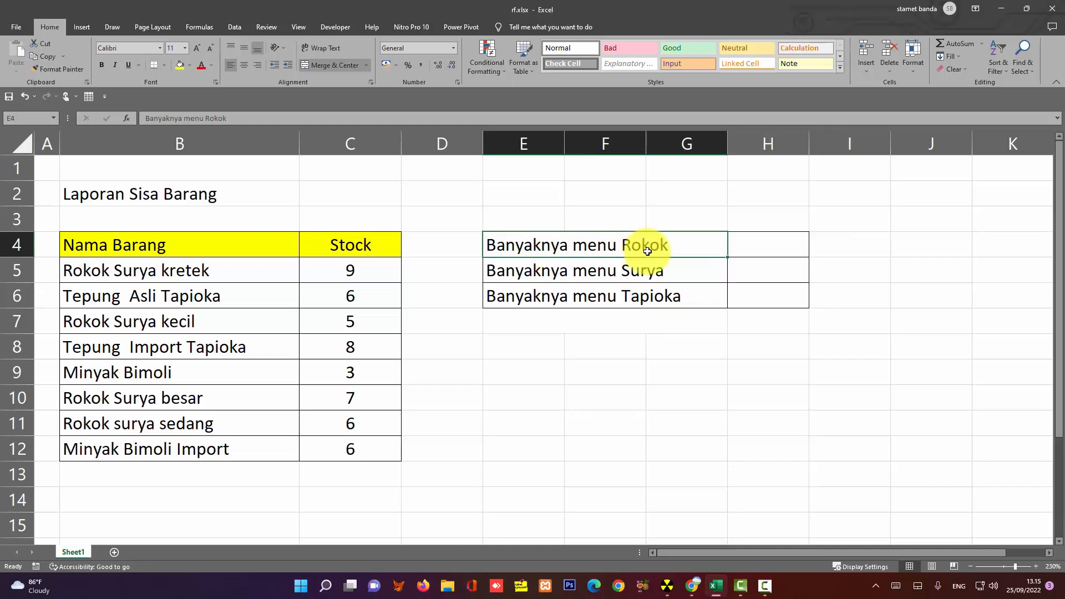
click(577, 272)
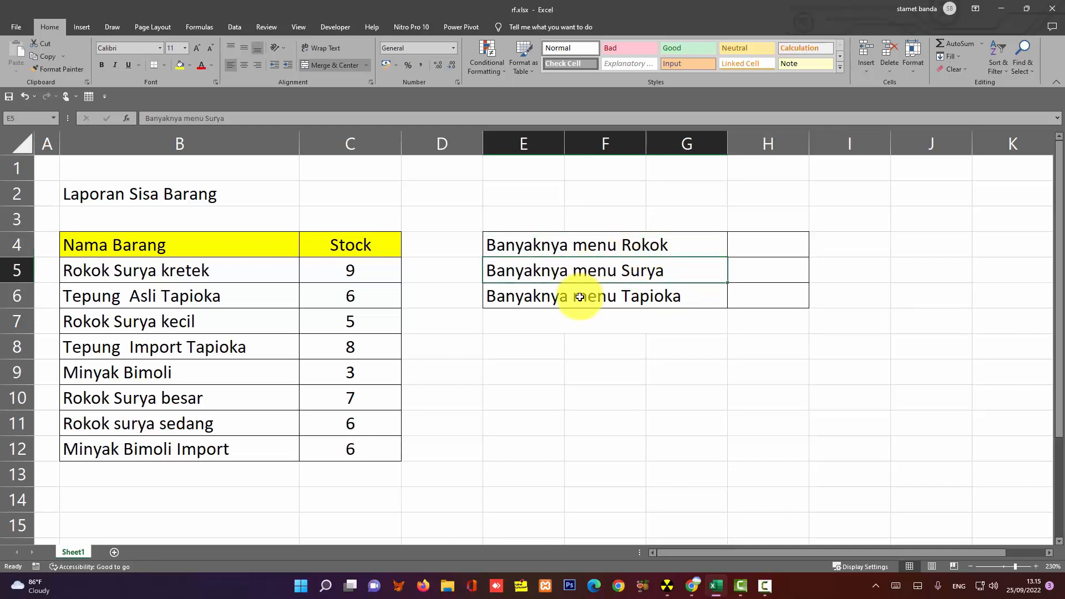
click(579, 296)
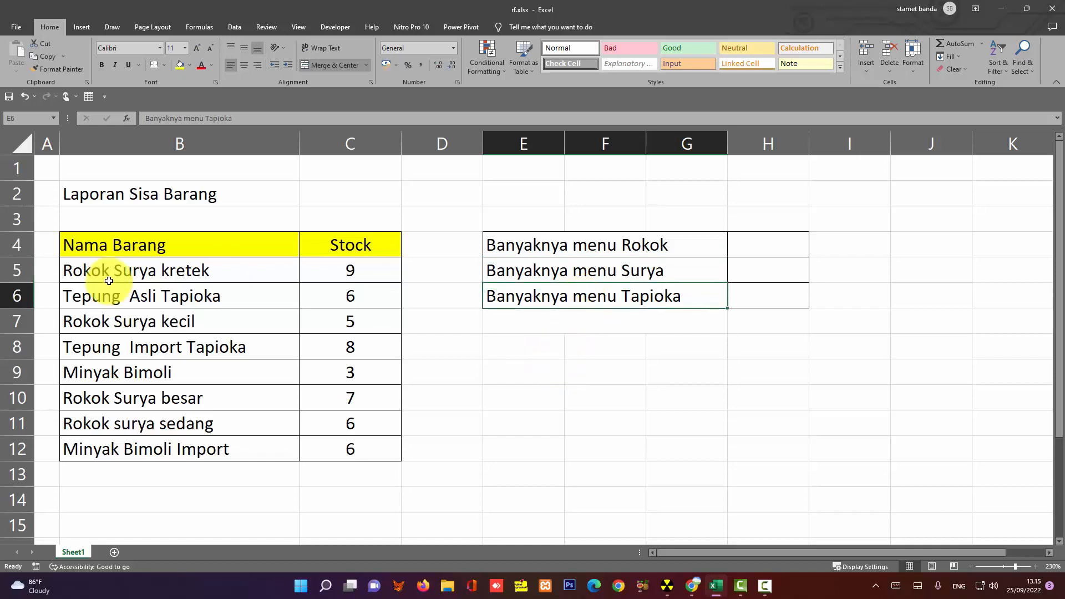
drag(110, 280, 151, 428)
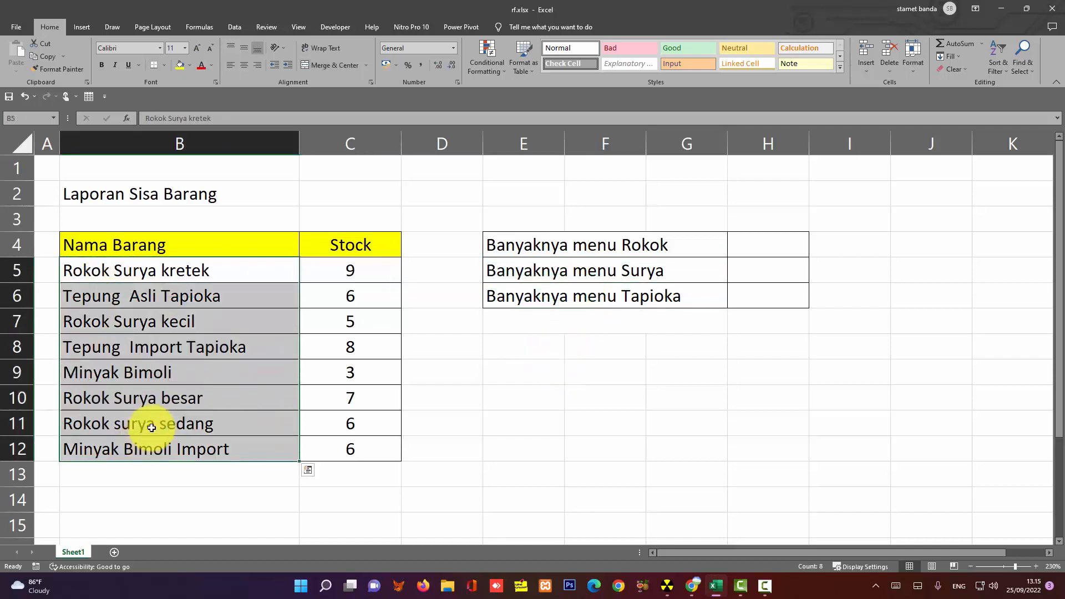
click(202, 341)
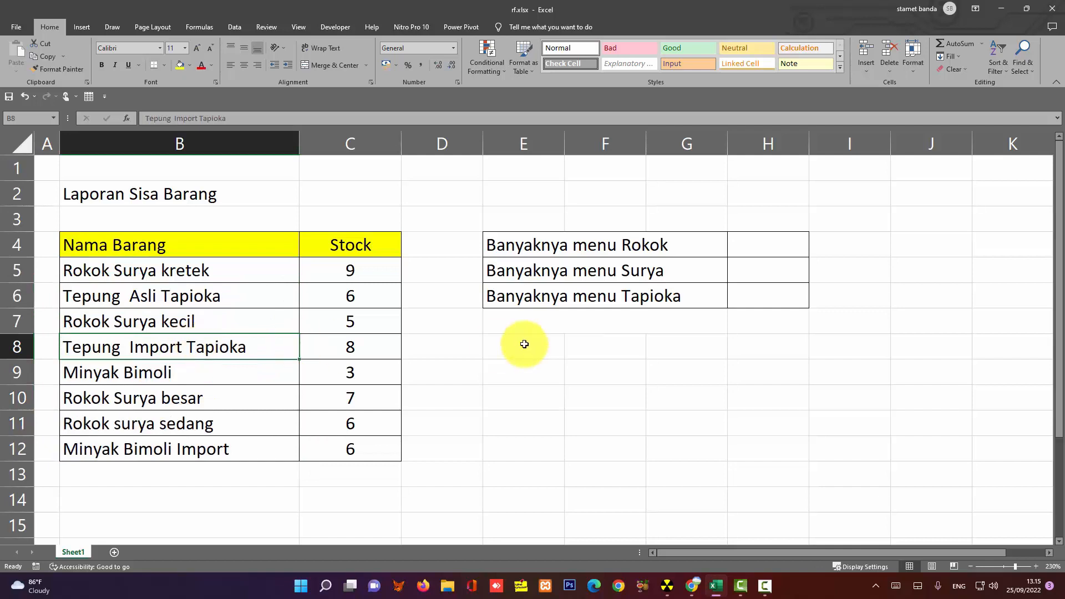
click(572, 238)
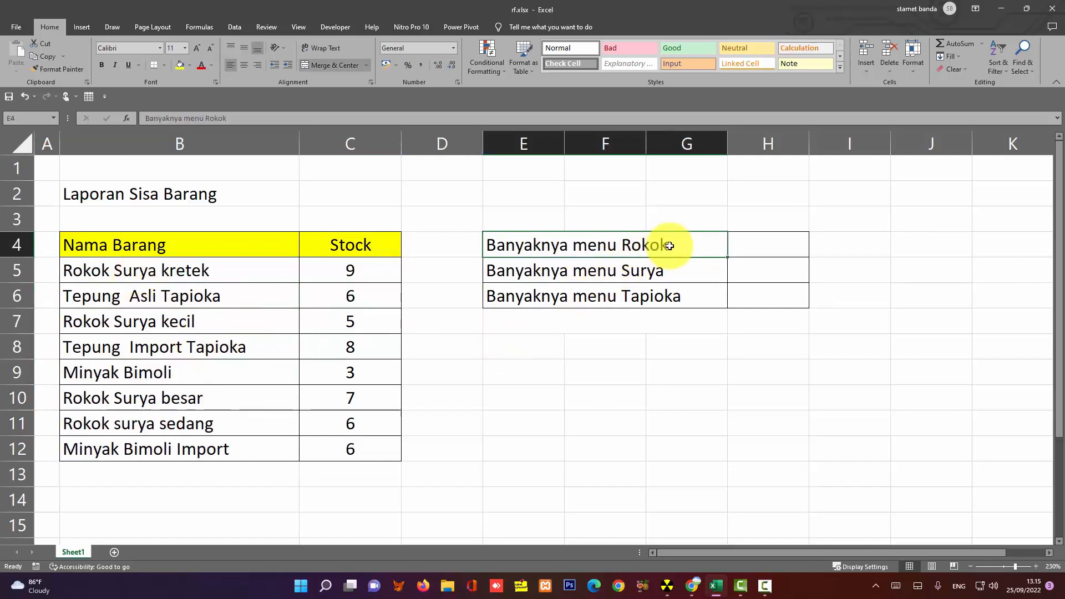
click(112, 270)
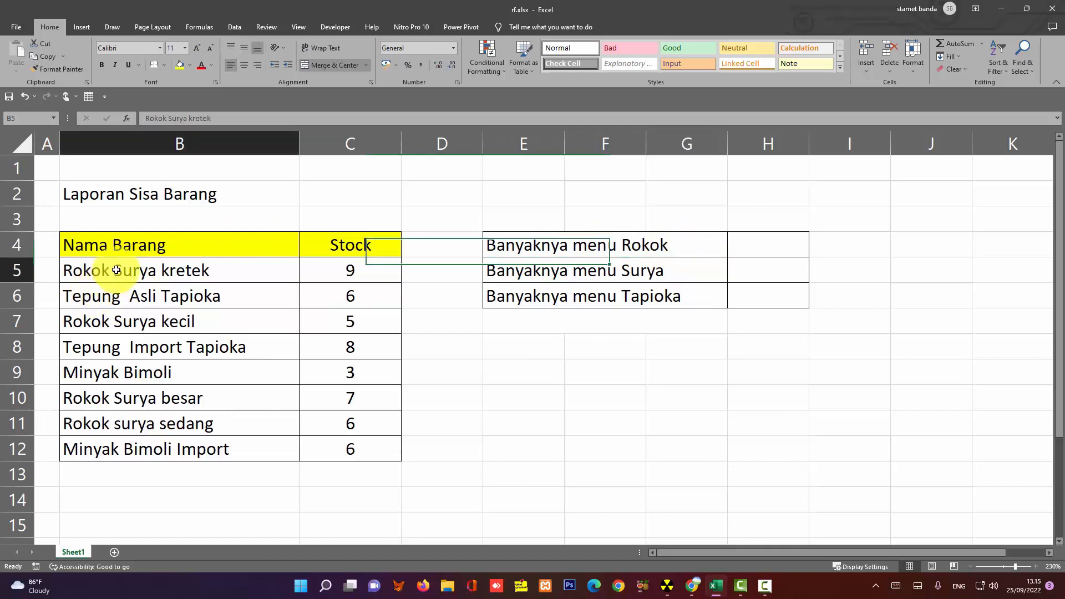
click(127, 316)
click(135, 398)
click(141, 430)
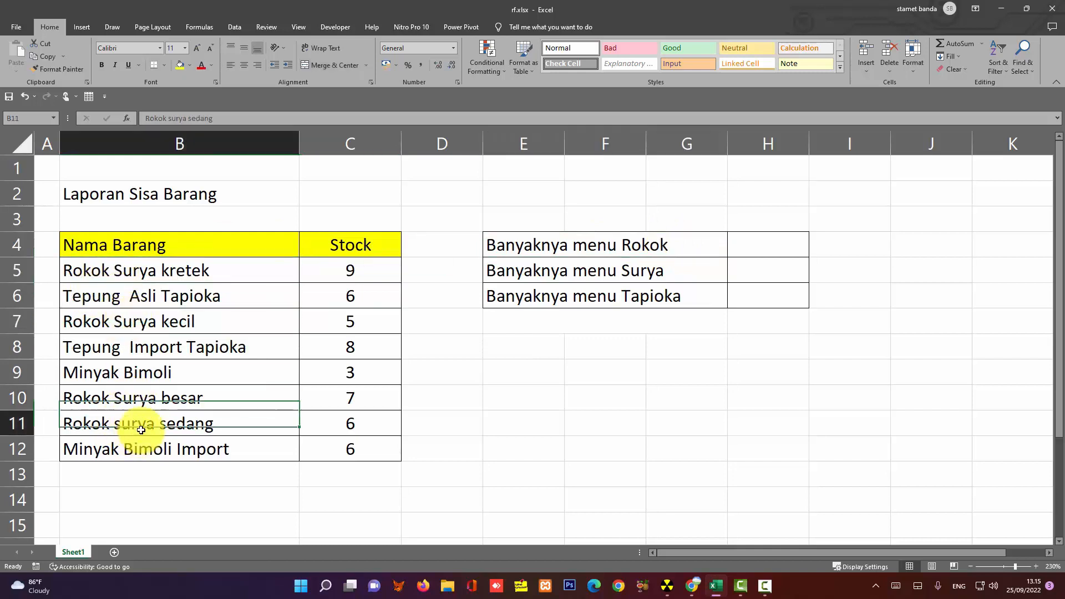
click(764, 245)
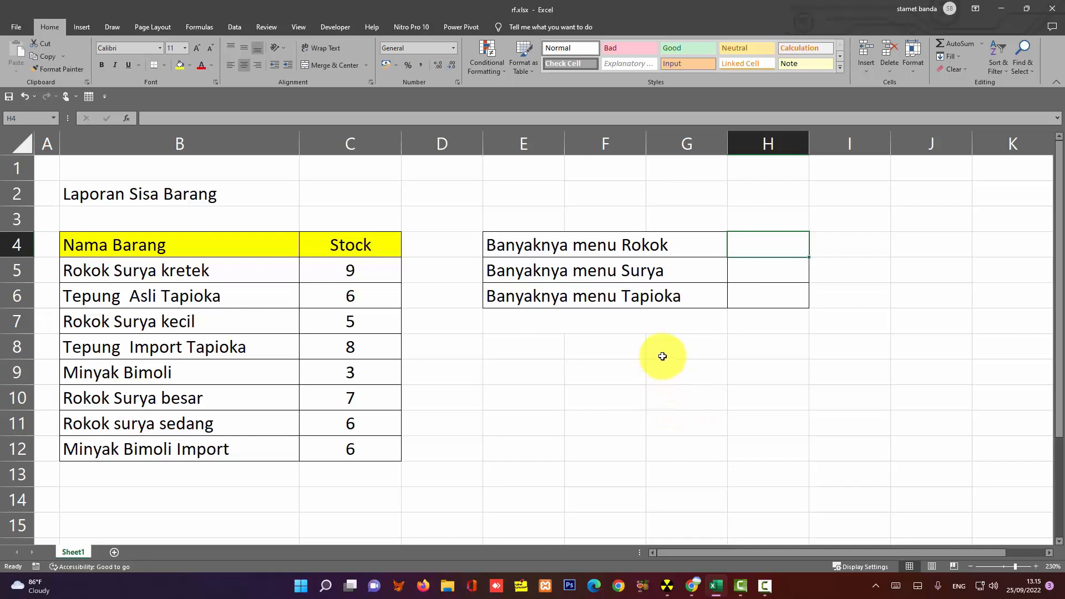
click(565, 249)
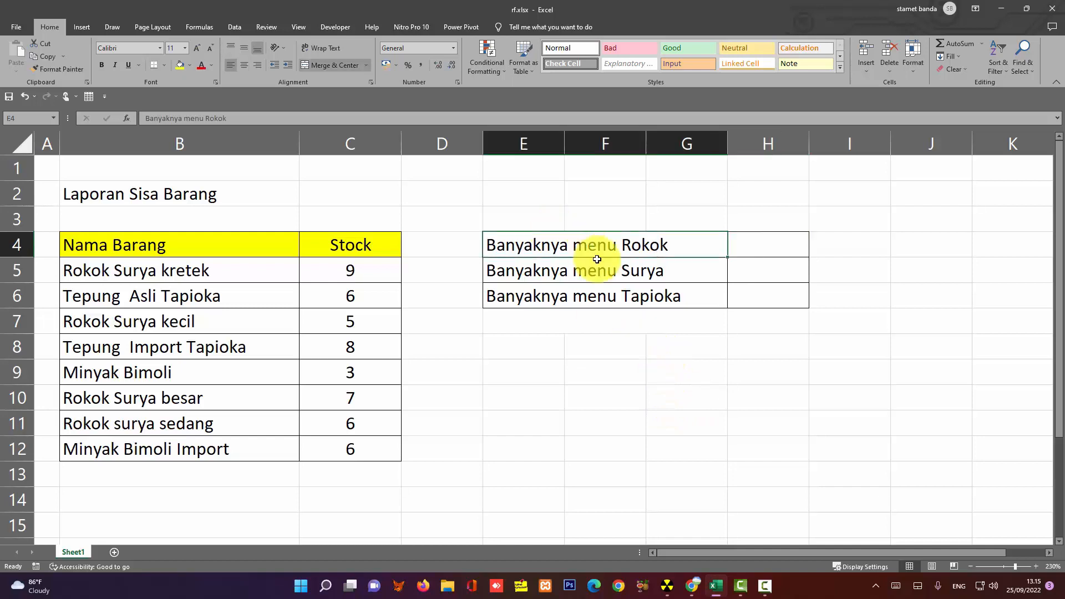
- Enter the formula =COUNTIF(B5:B12;"Rokok") in H4 to count the Rokok items
click(777, 245)
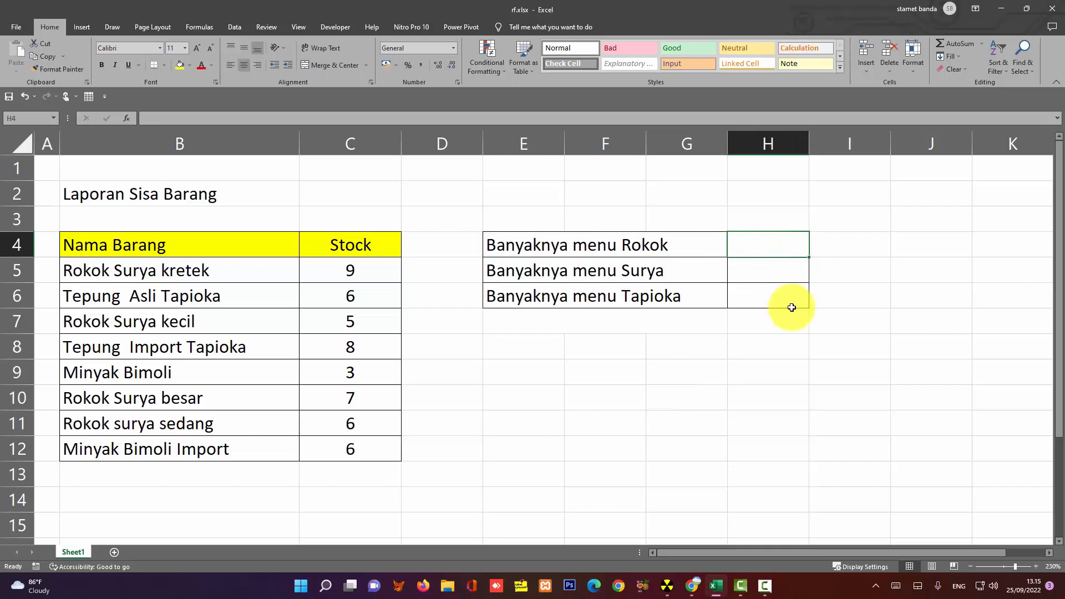
text(=)
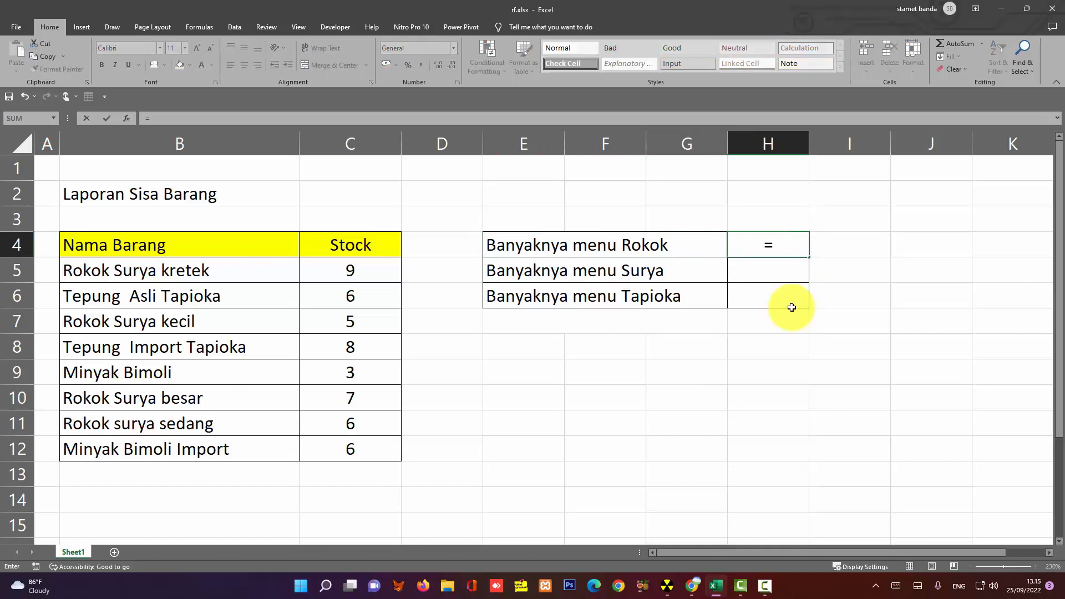
text(co)
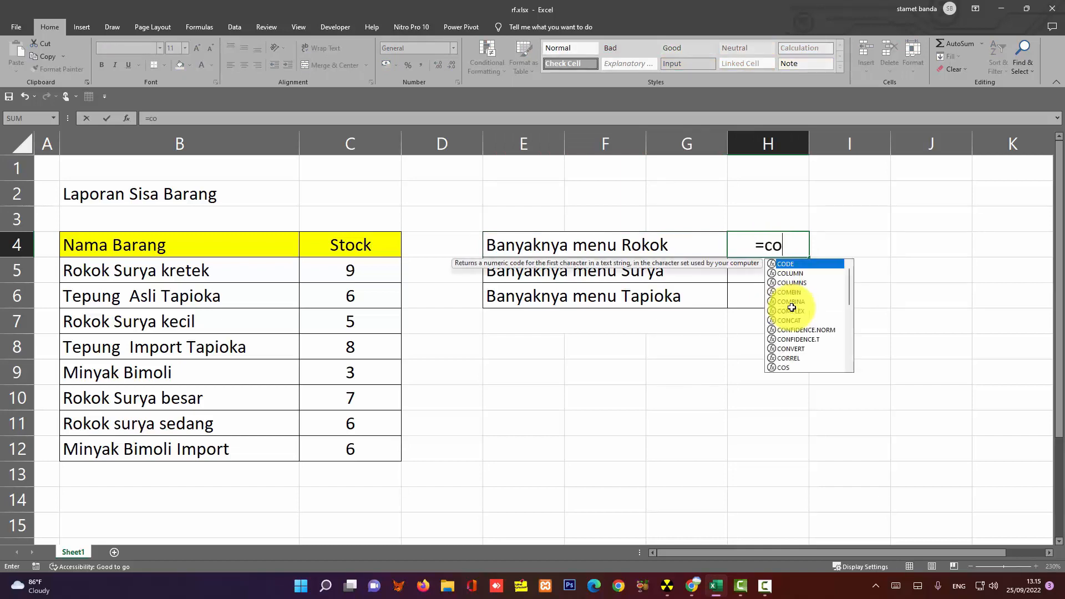
text(untif)
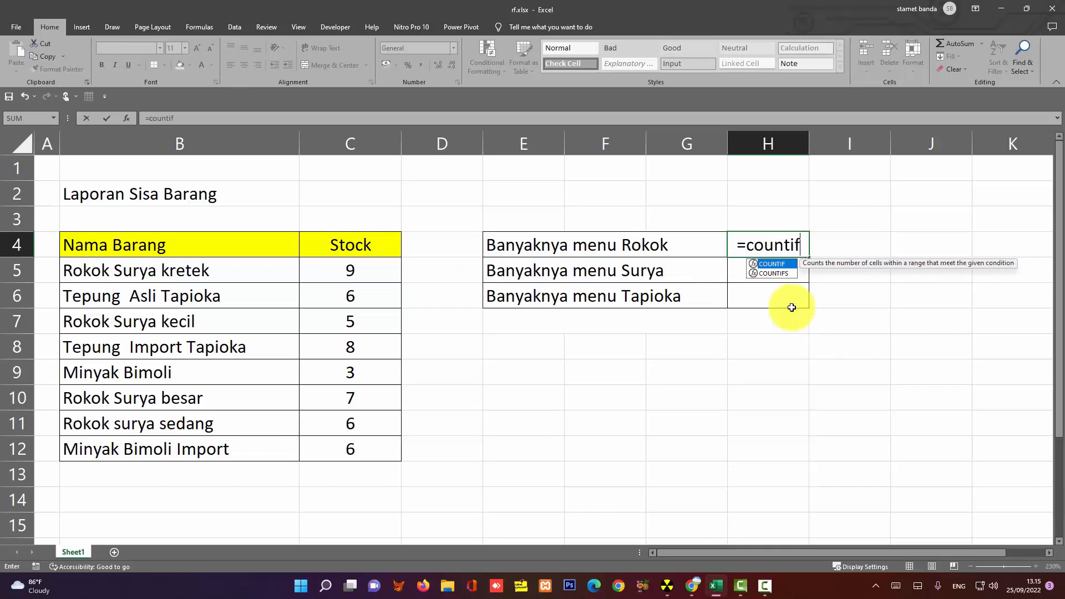
text(()
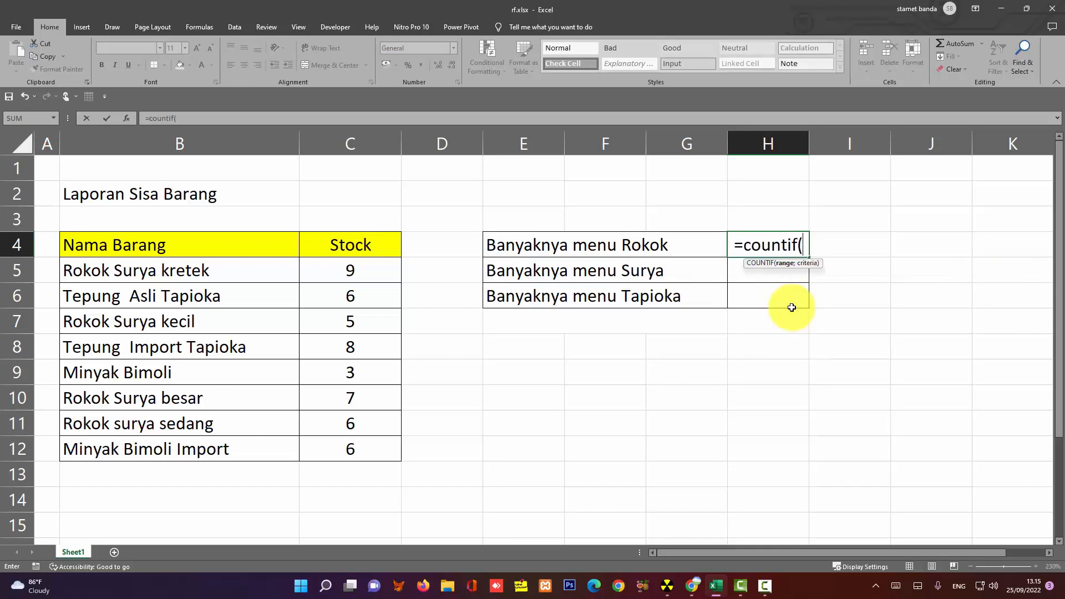
click(169, 268)
drag(169, 268, 186, 445)
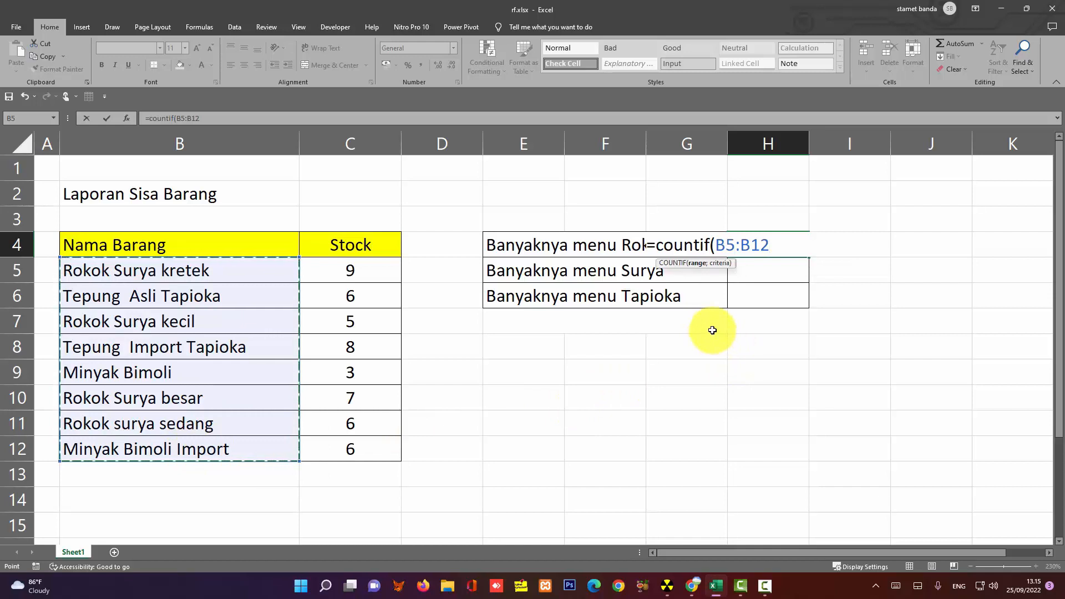
text(;)
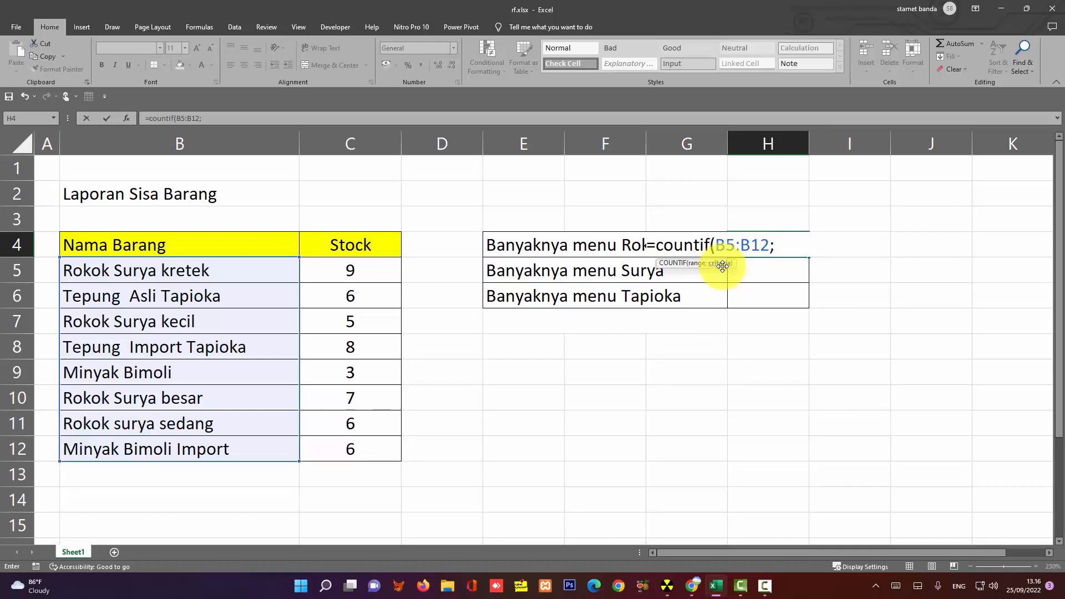
text(")
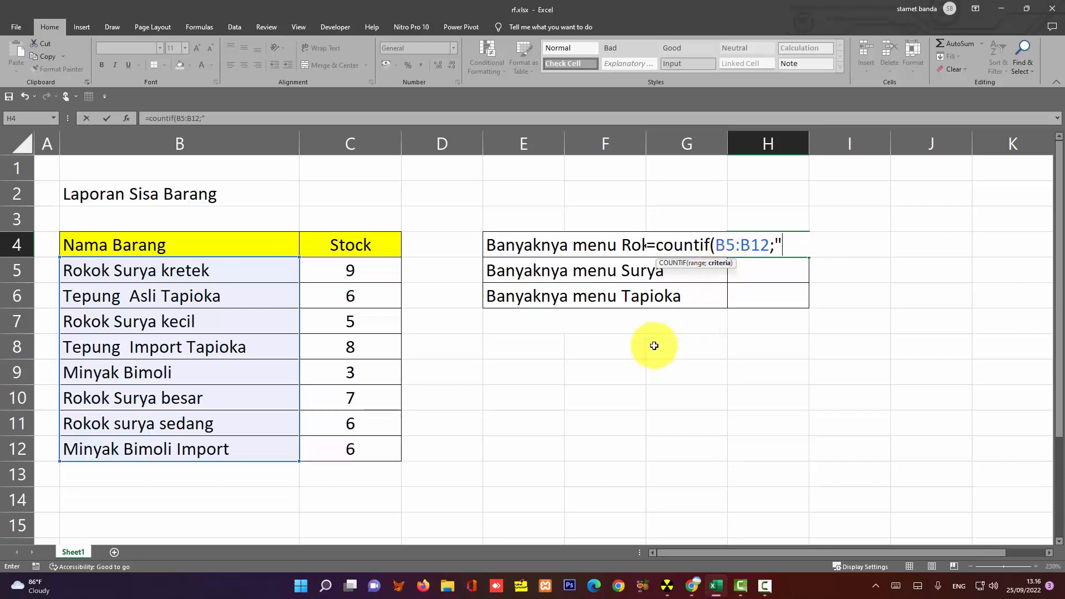
text(Rokok)
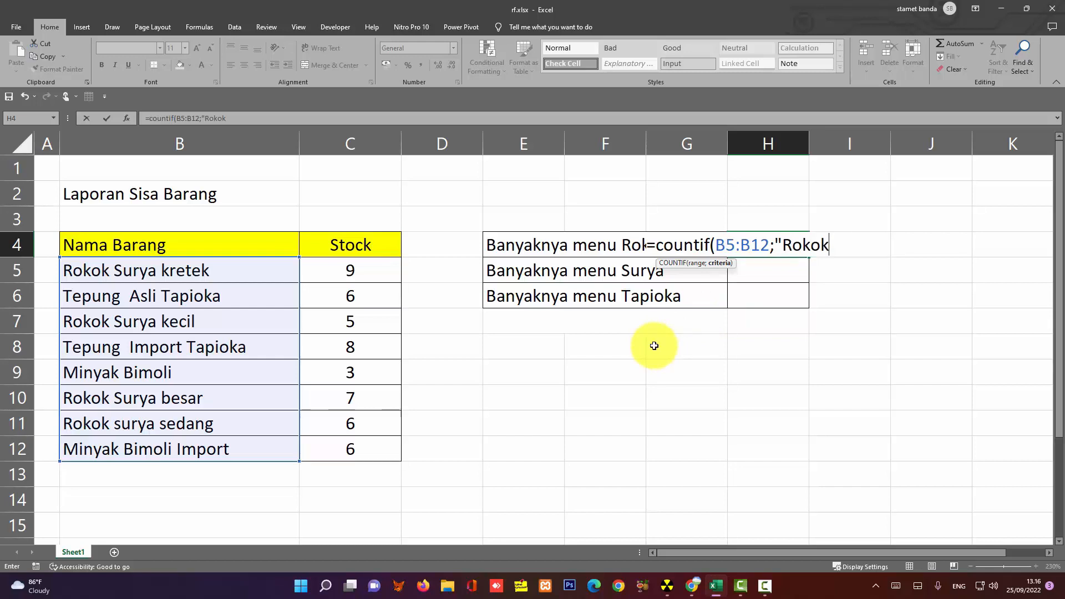
text("))
key(Return)
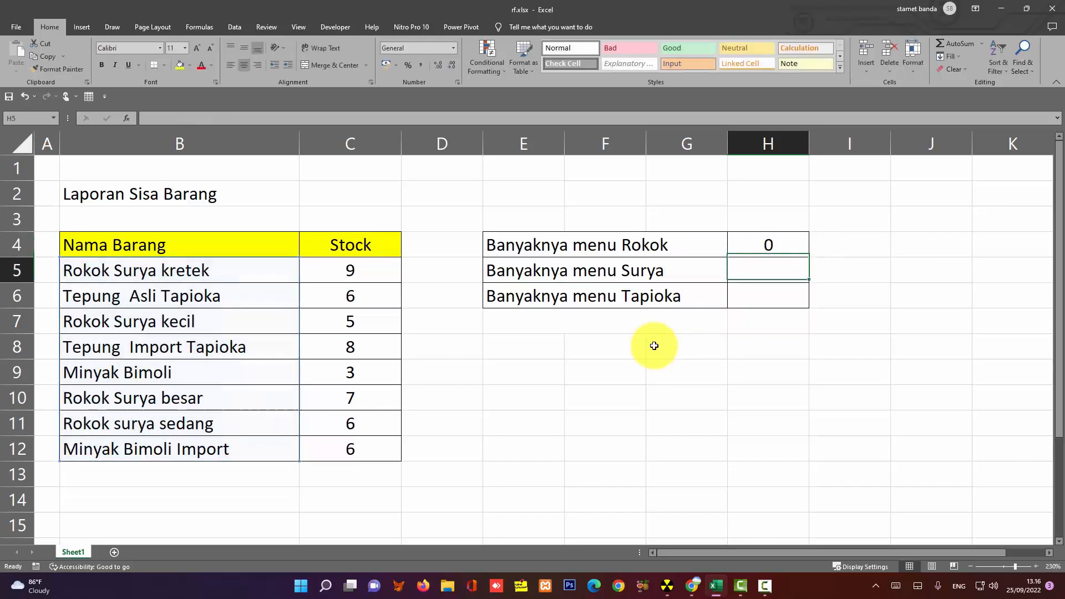
- Compare the COUNTIF criterion in H4 with the full item names containing Rokok in B5, B7, B10 and B11
click(753, 246)
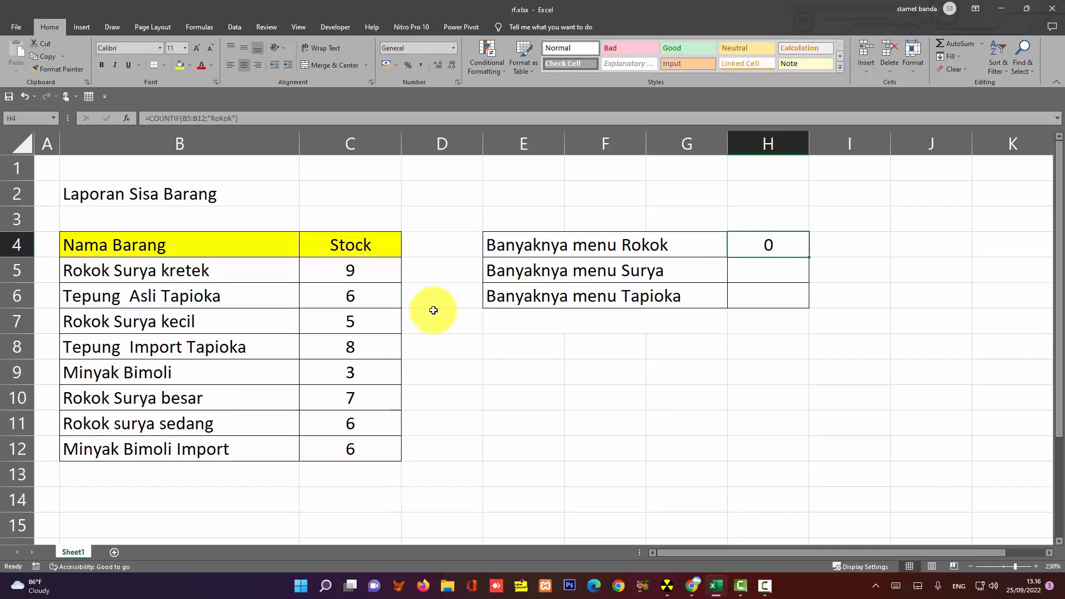
click(169, 273)
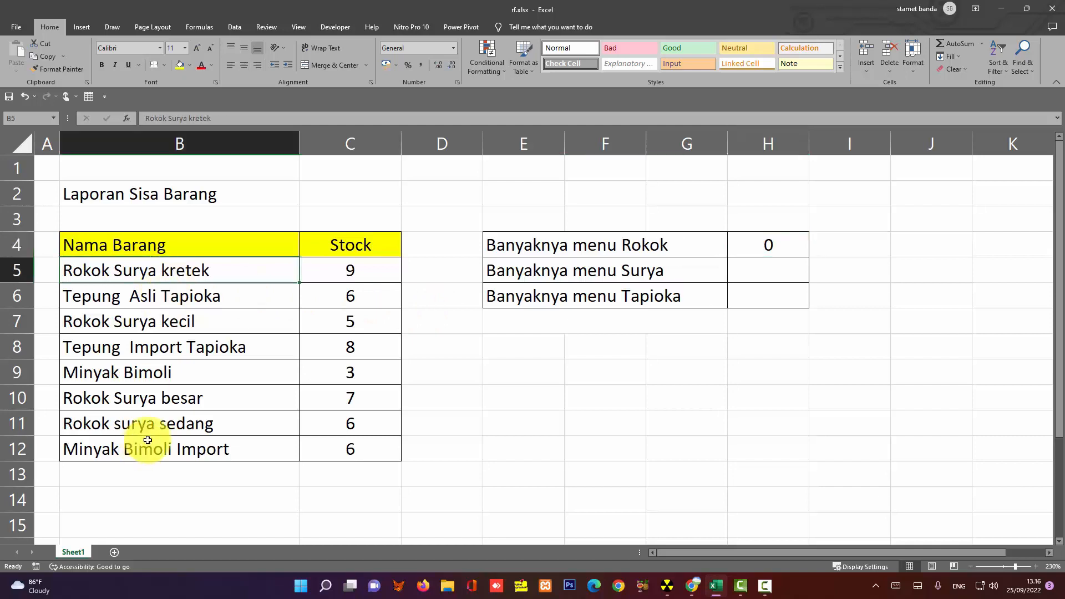
click(111, 324)
click(119, 398)
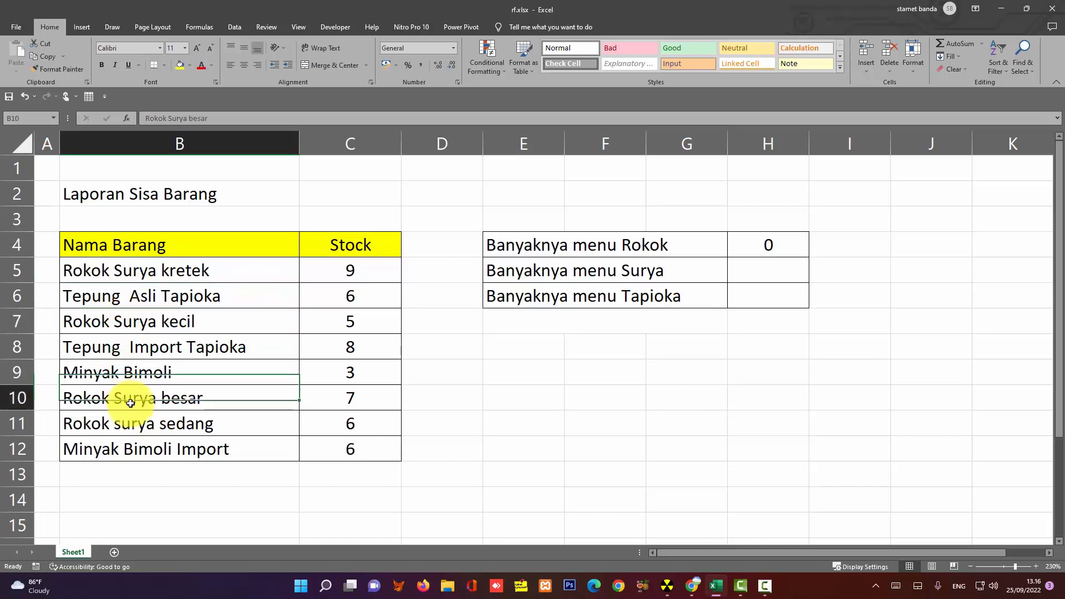
click(145, 428)
click(128, 372)
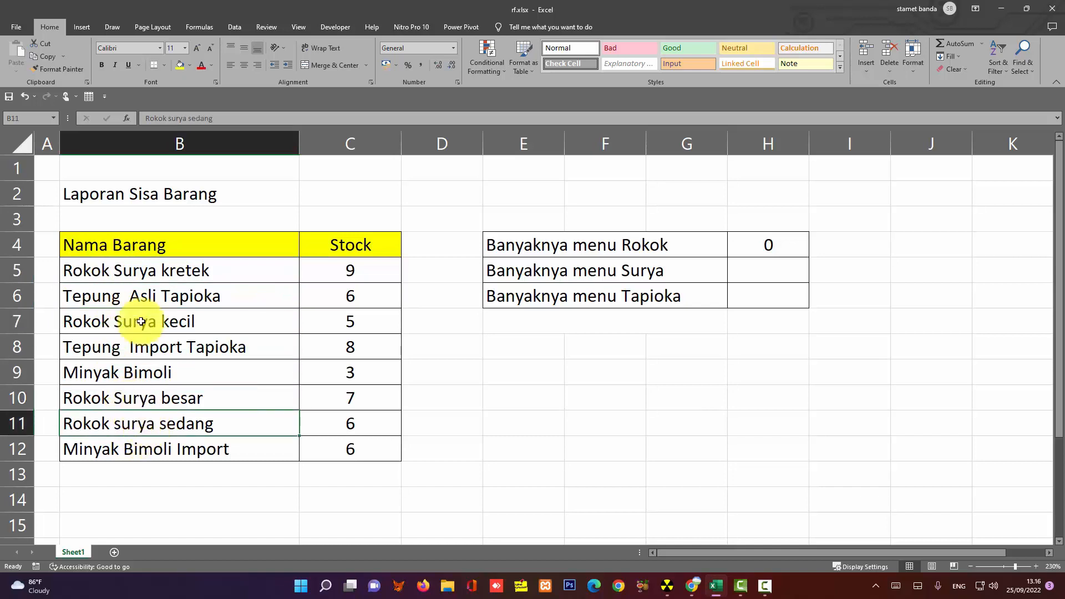
click(142, 275)
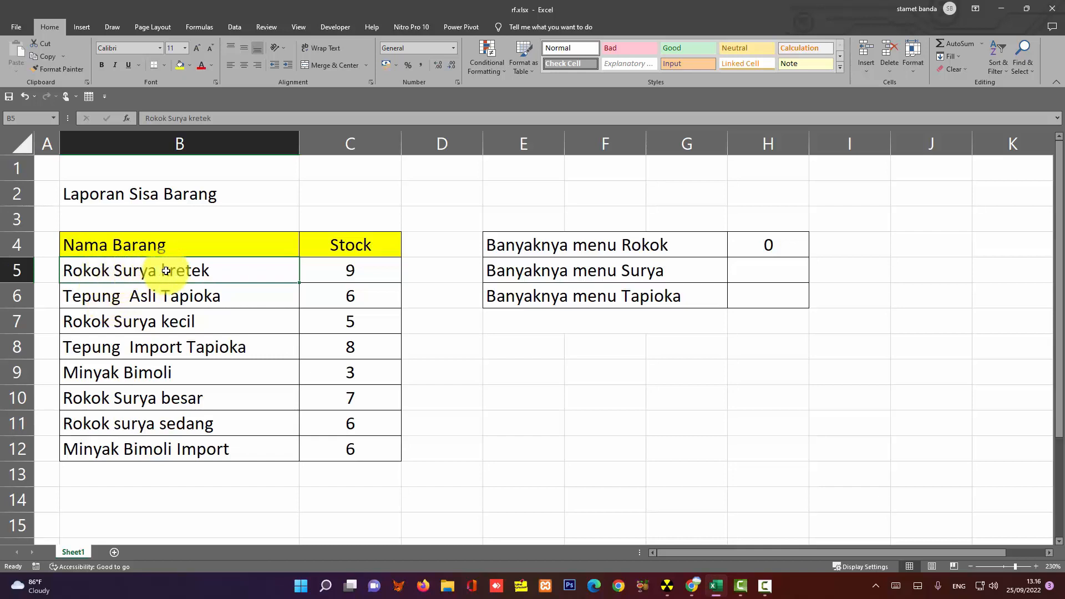
click(142, 320)
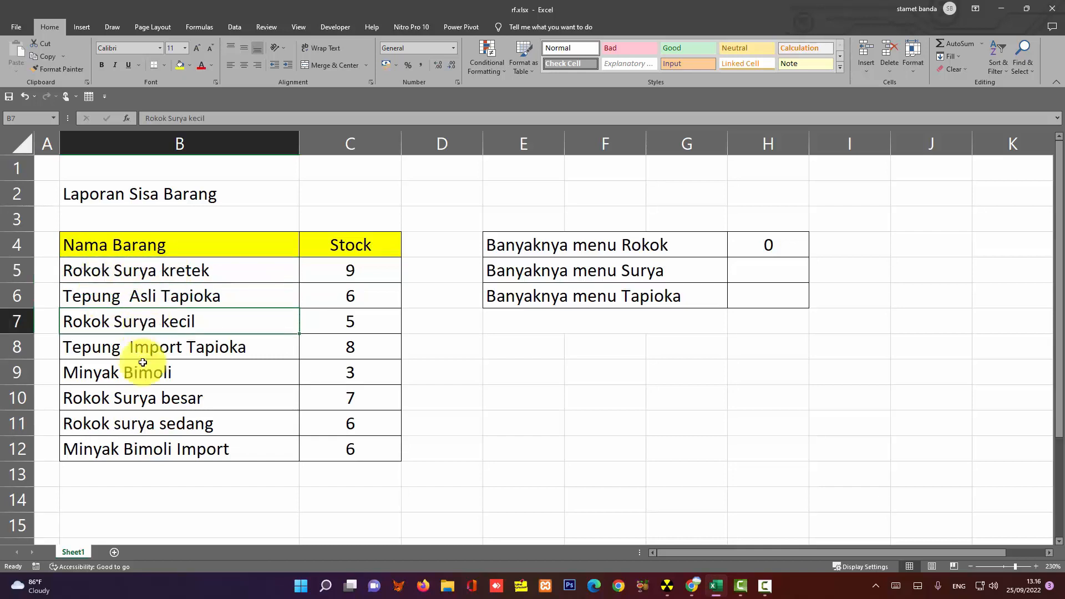
click(136, 403)
click(152, 426)
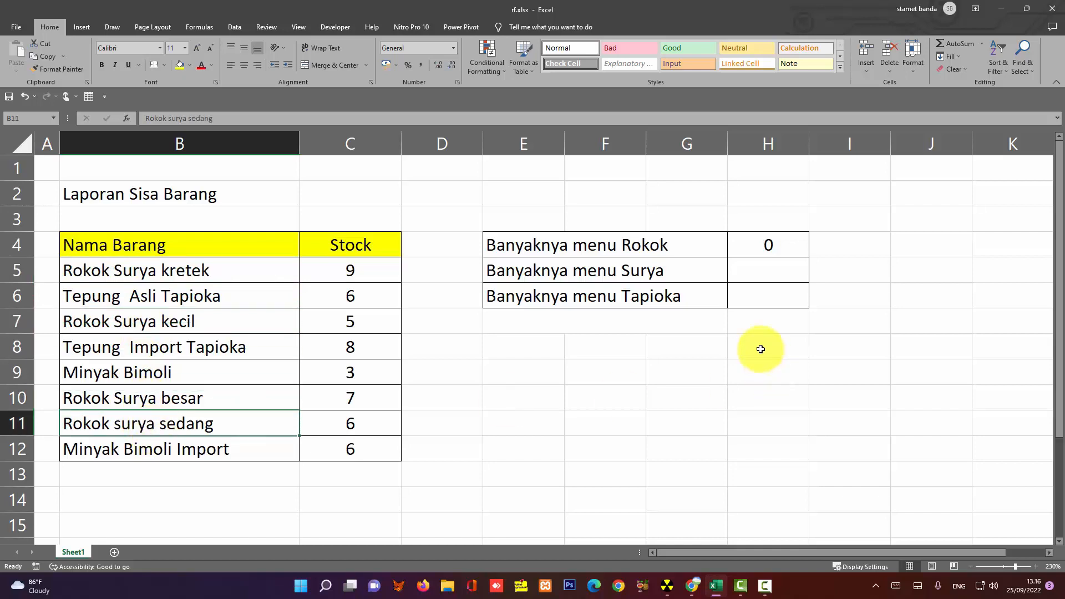
- Clear the COUNTIF formula from H4 beside the Rokok count label
click(773, 246)
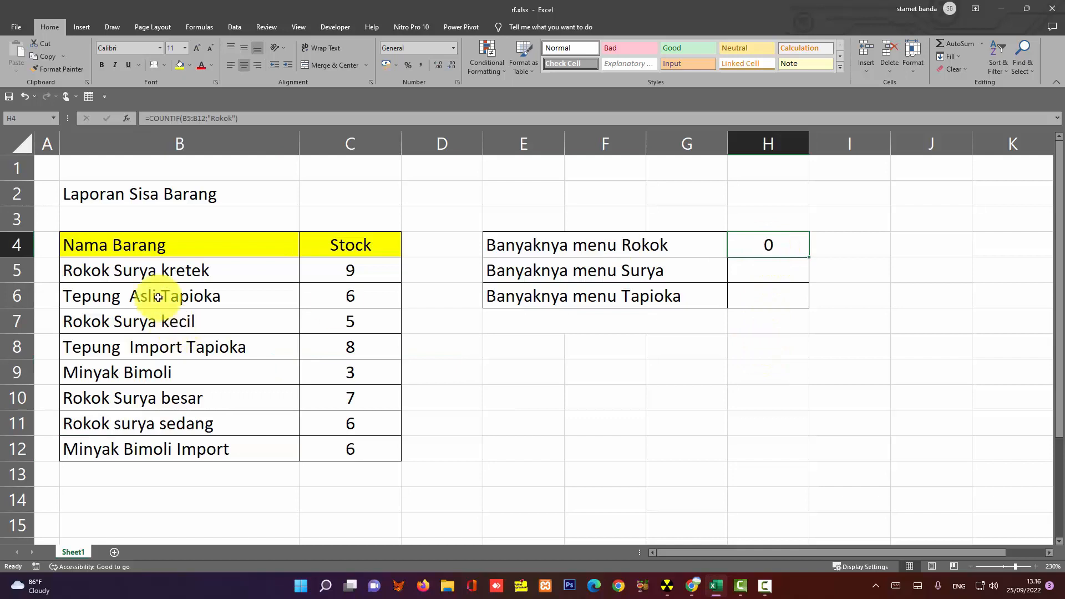
click(153, 271)
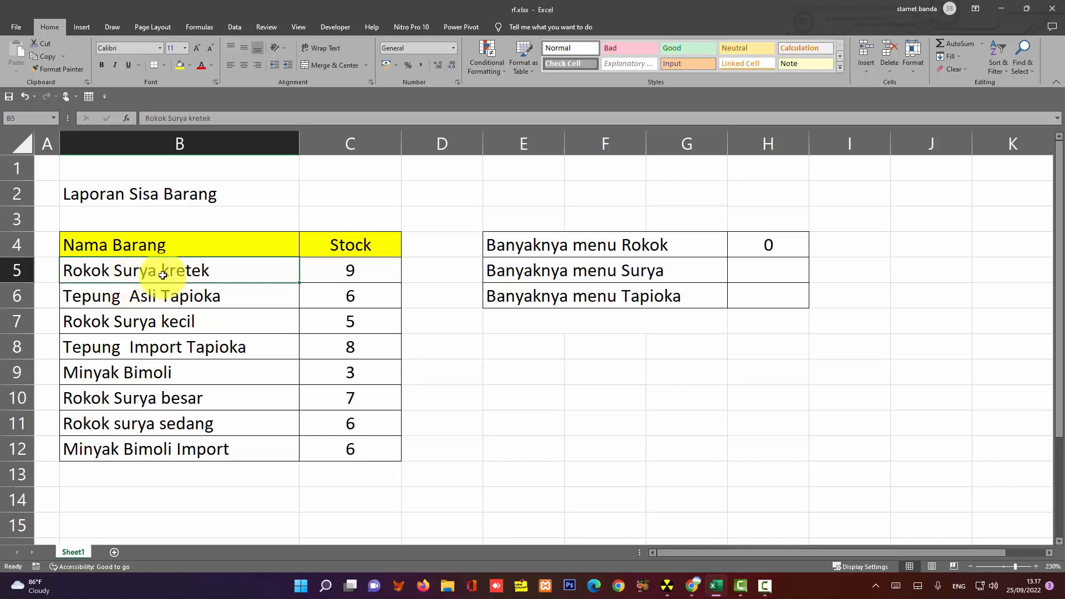
click(760, 245)
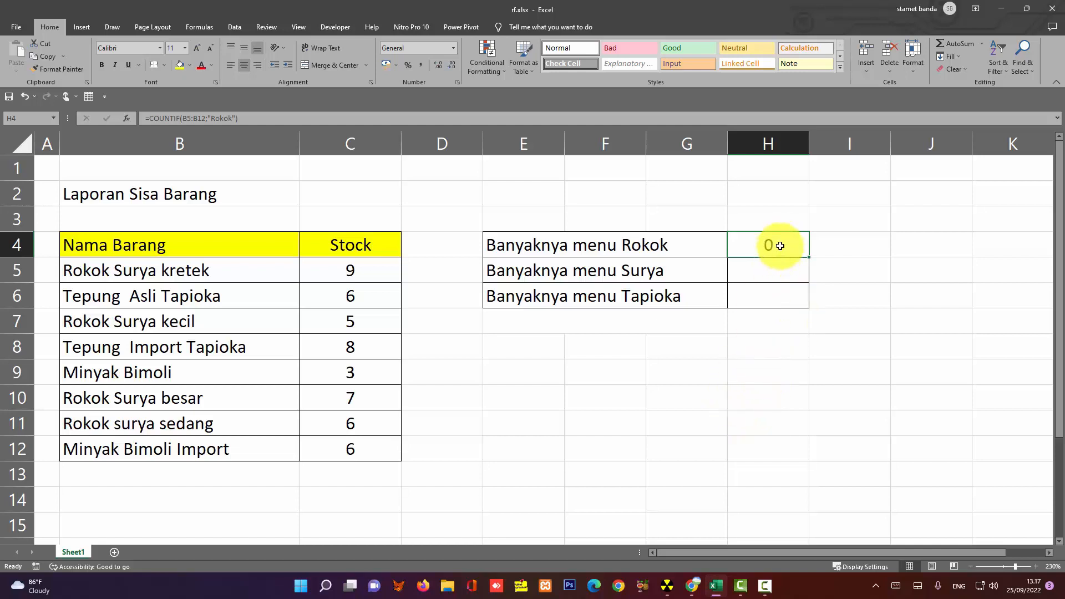
key(Delete)
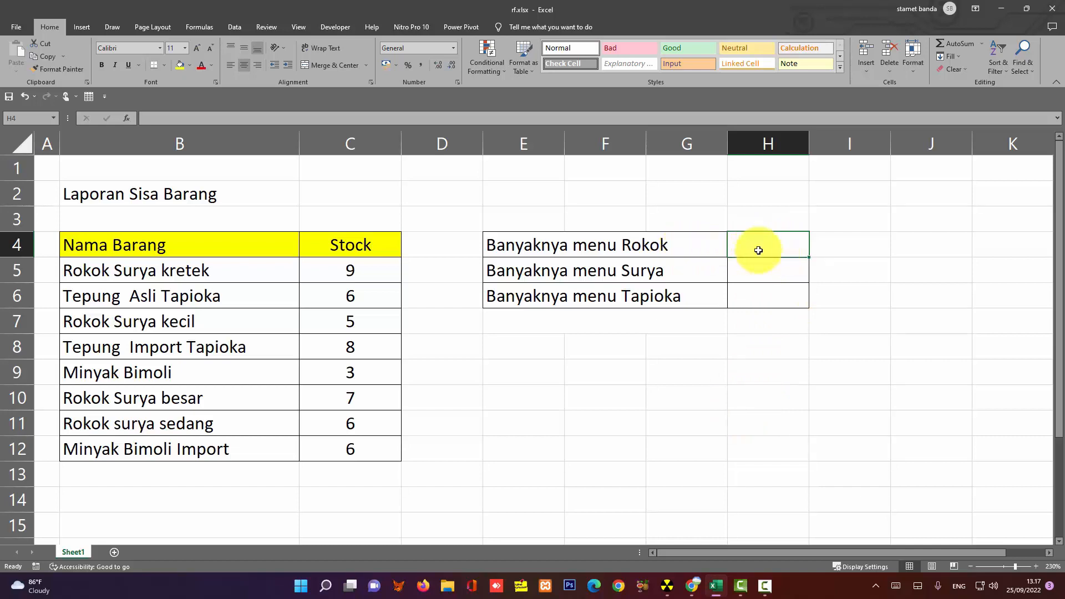
- Enter the formula =COUNTIF(B5:B12;"Rokok*") in H4 to count the item names that begin with Rokok
click(656, 243)
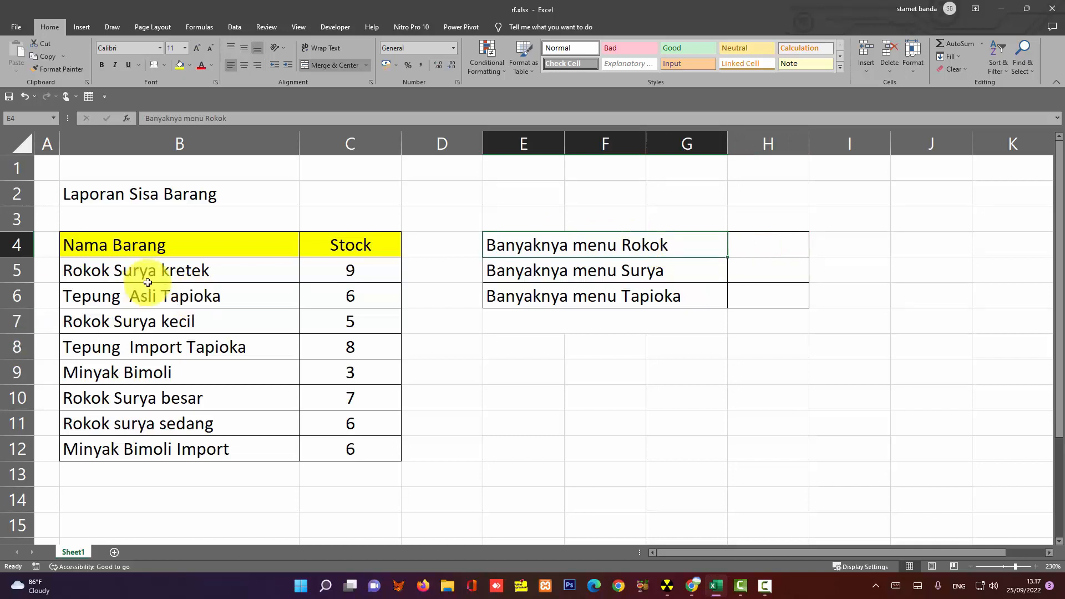
click(175, 272)
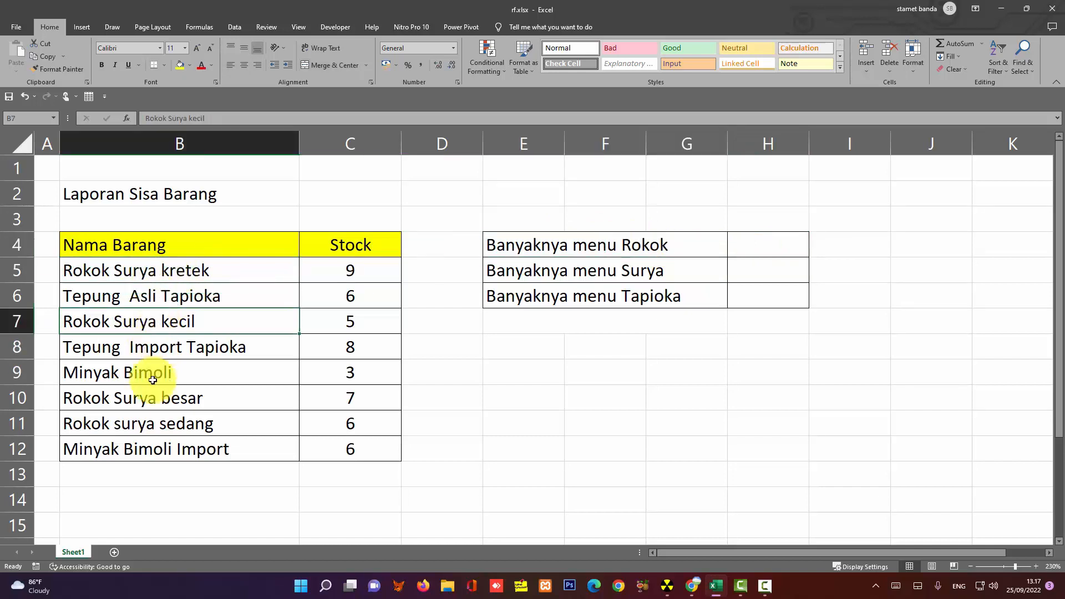
click(155, 398)
click(153, 423)
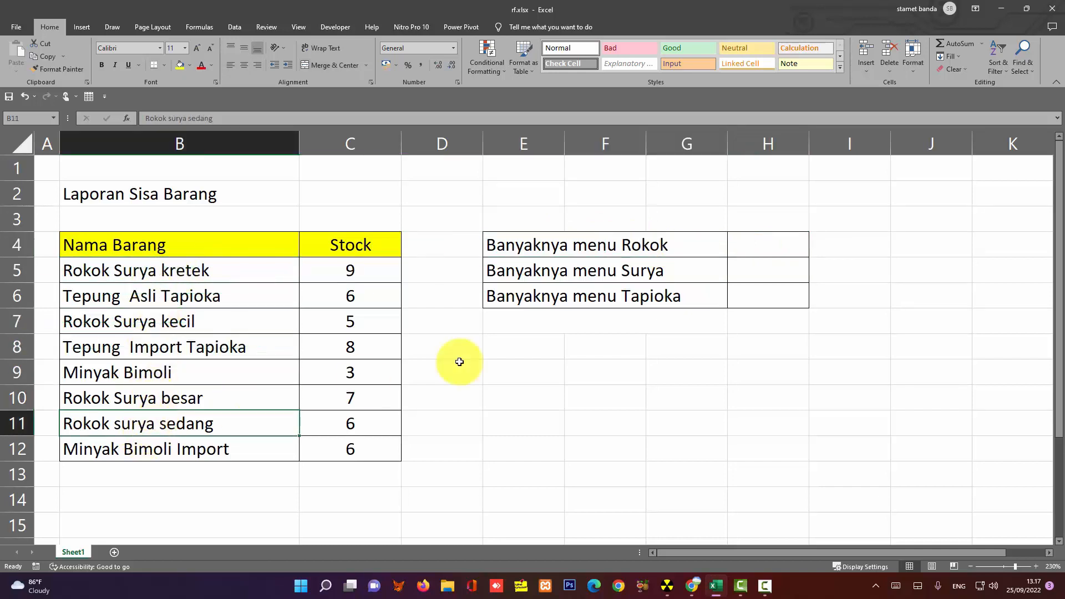
click(790, 237)
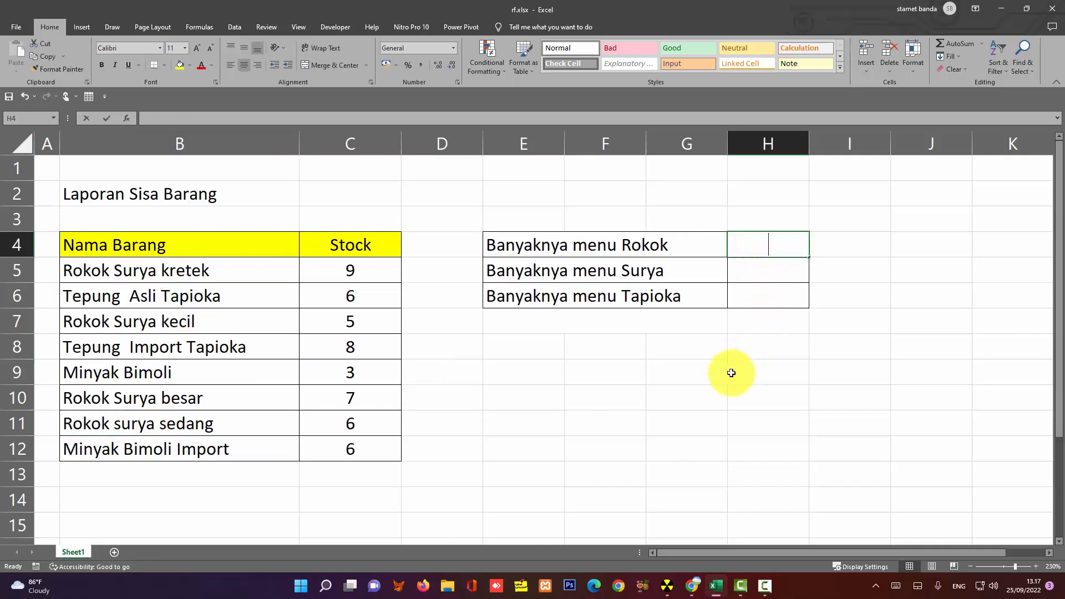
text(=count)
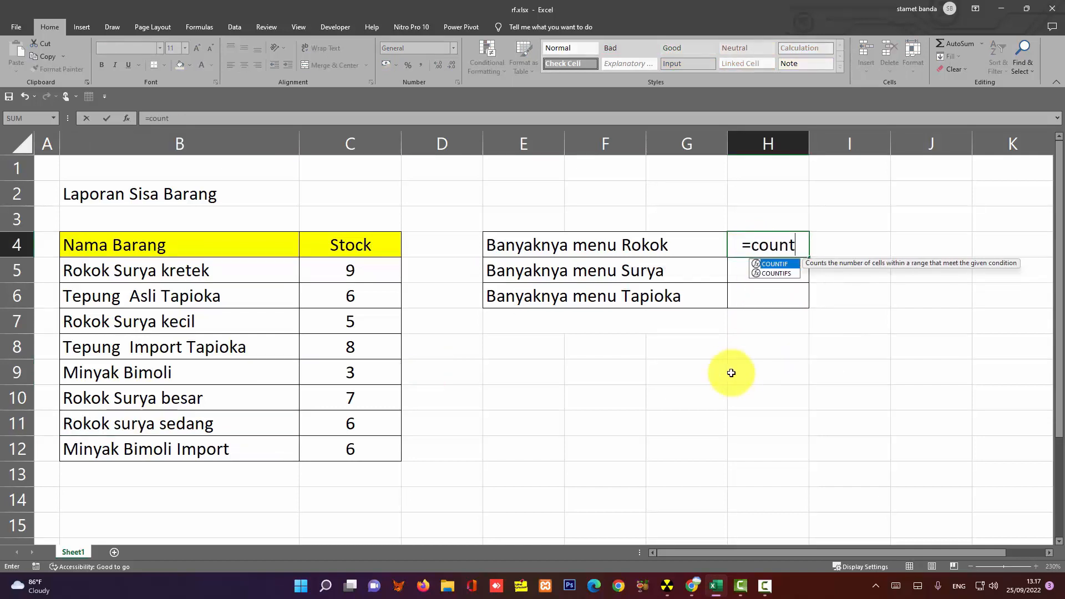
text(if)
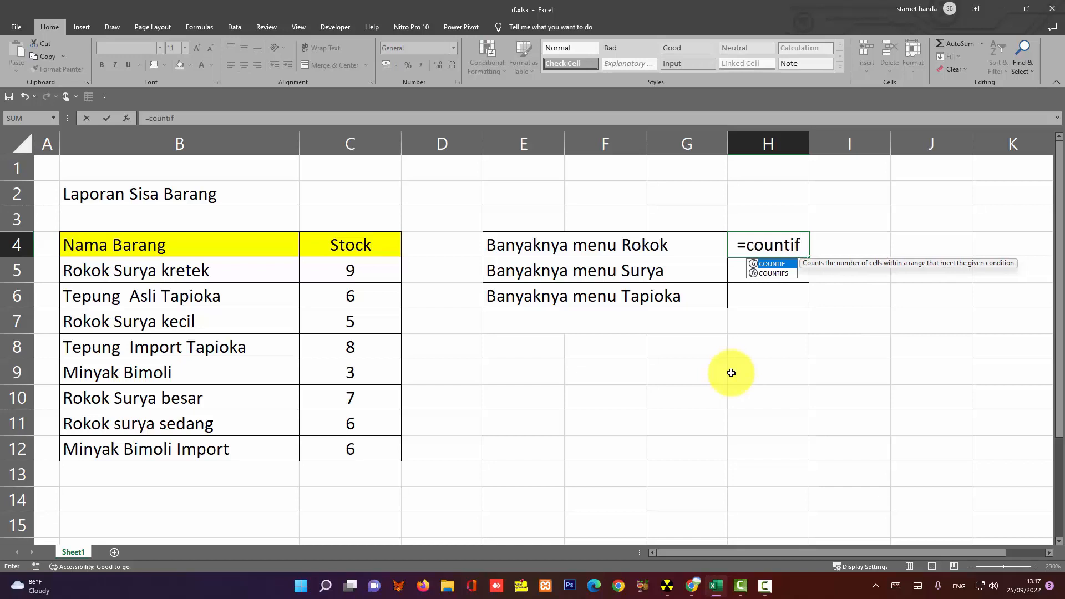
text(()
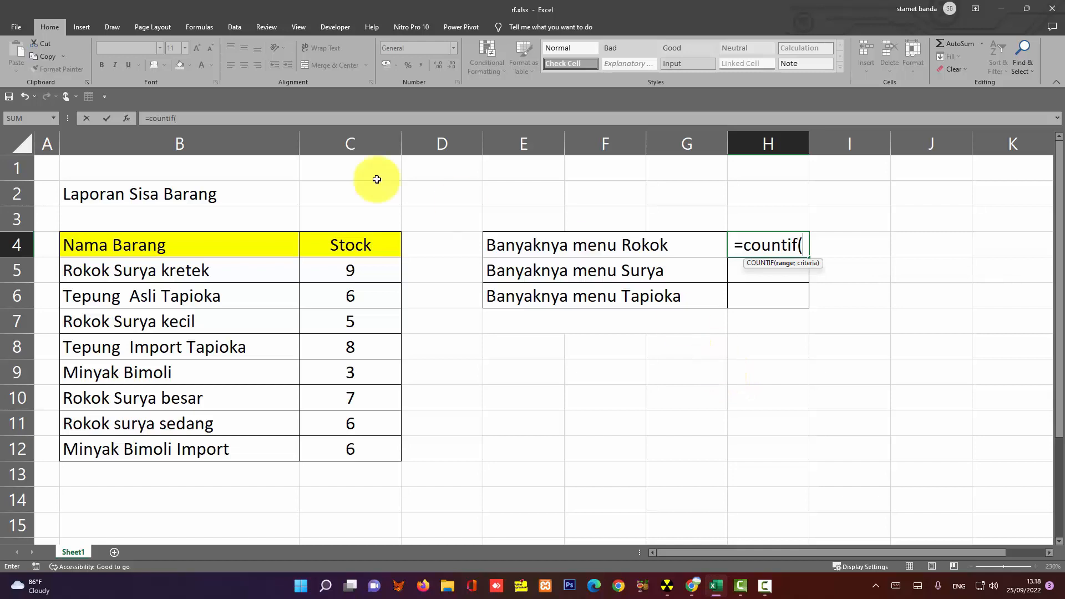
drag(218, 271, 226, 444)
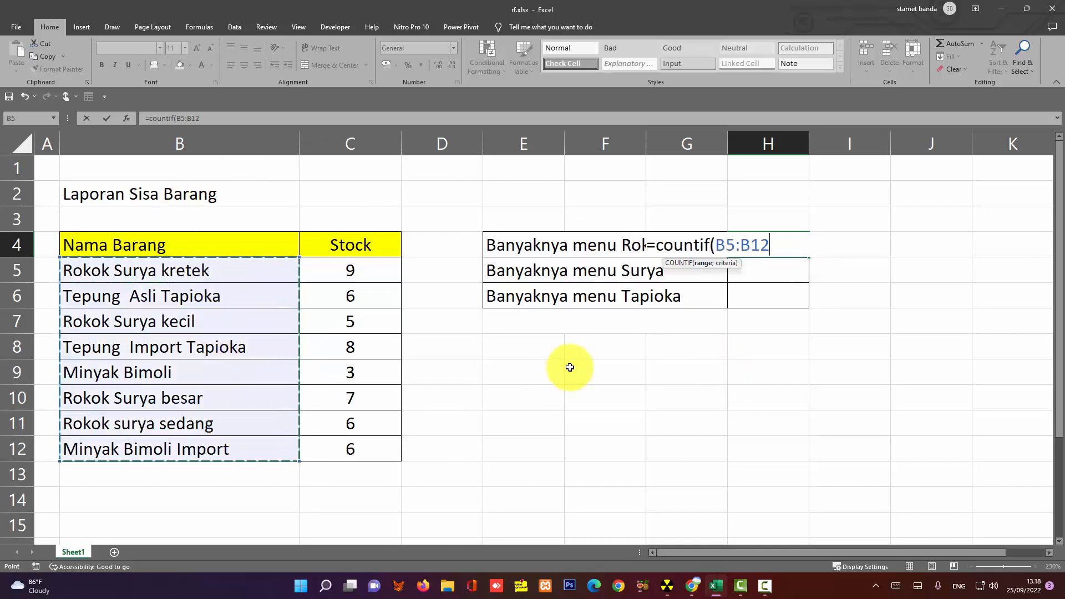
text(;)
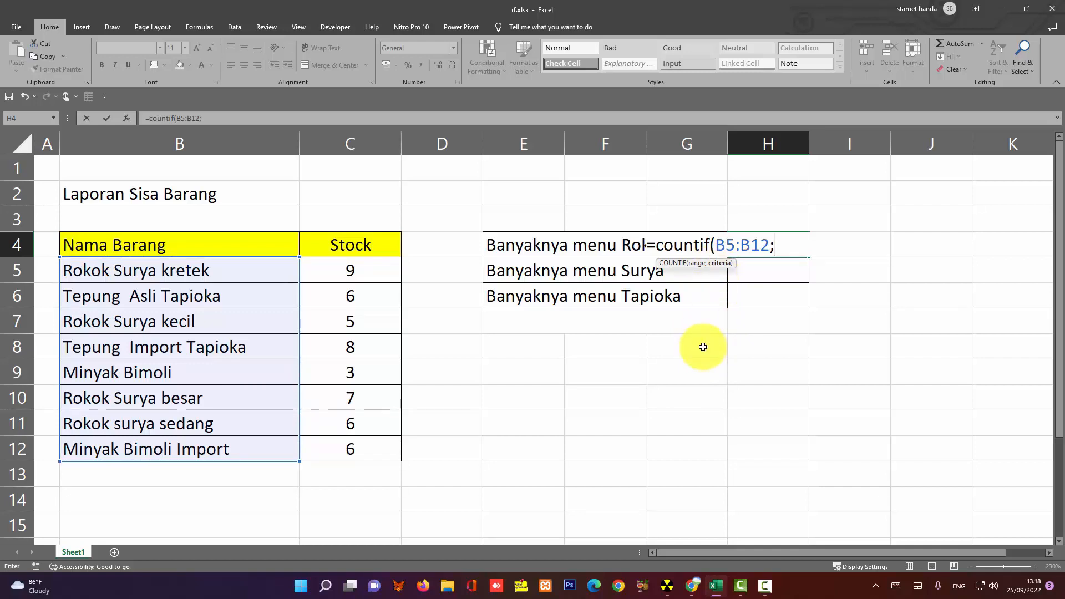
text("Rokok)
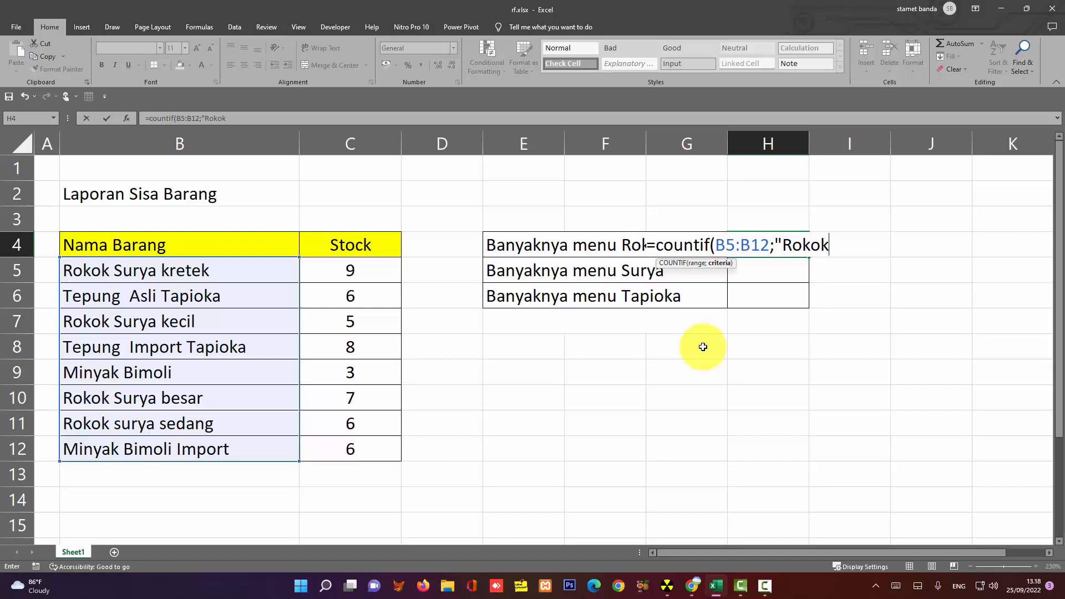
text(*"))
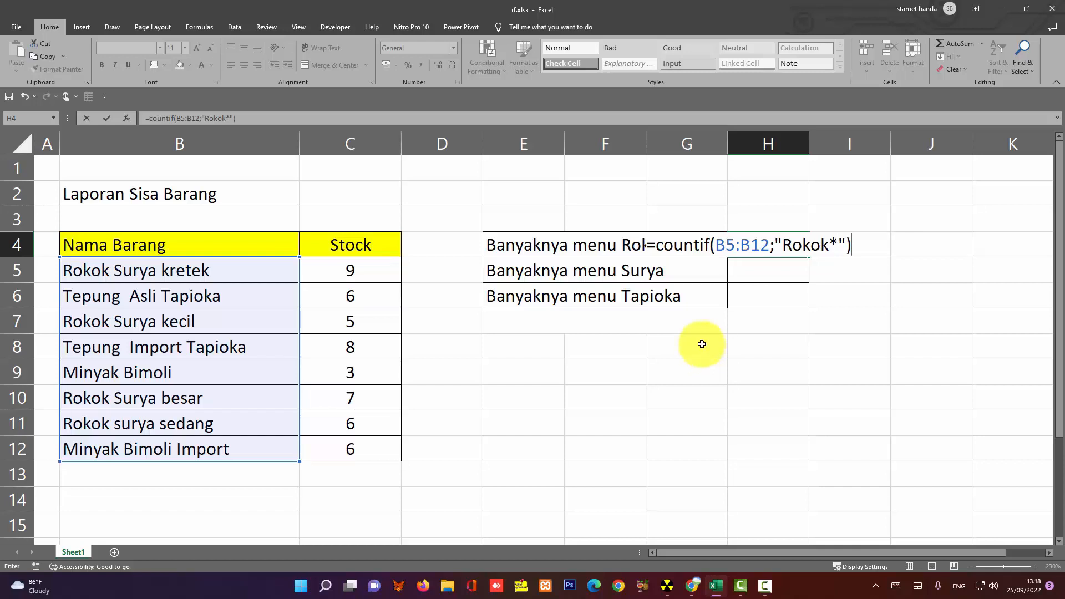
key(Return)
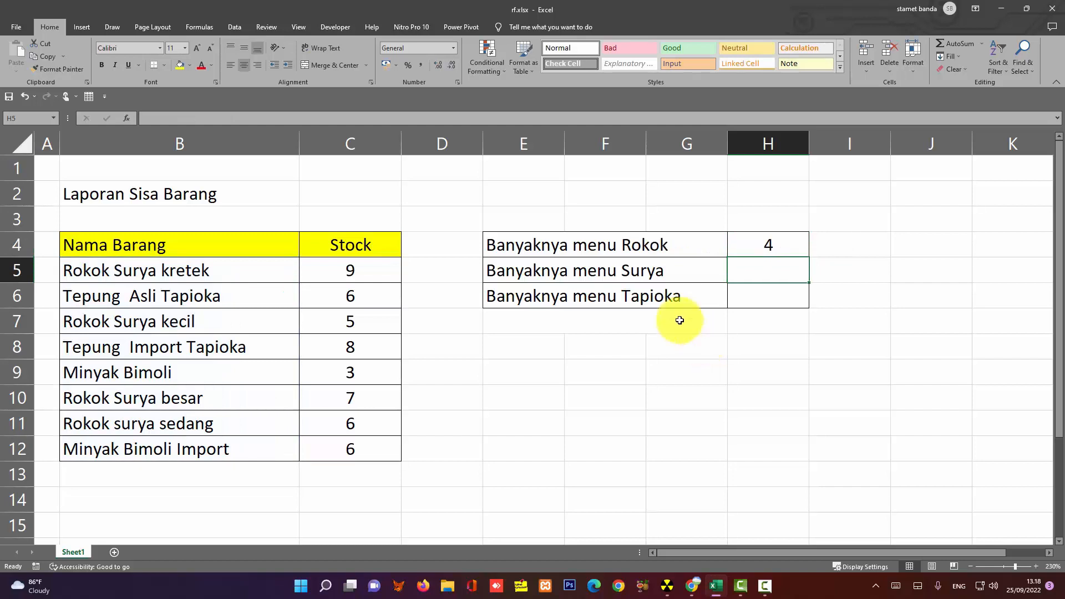
- Check the H4 formula and its result against the Rokok items in B5, B7, B10 and B11
click(752, 244)
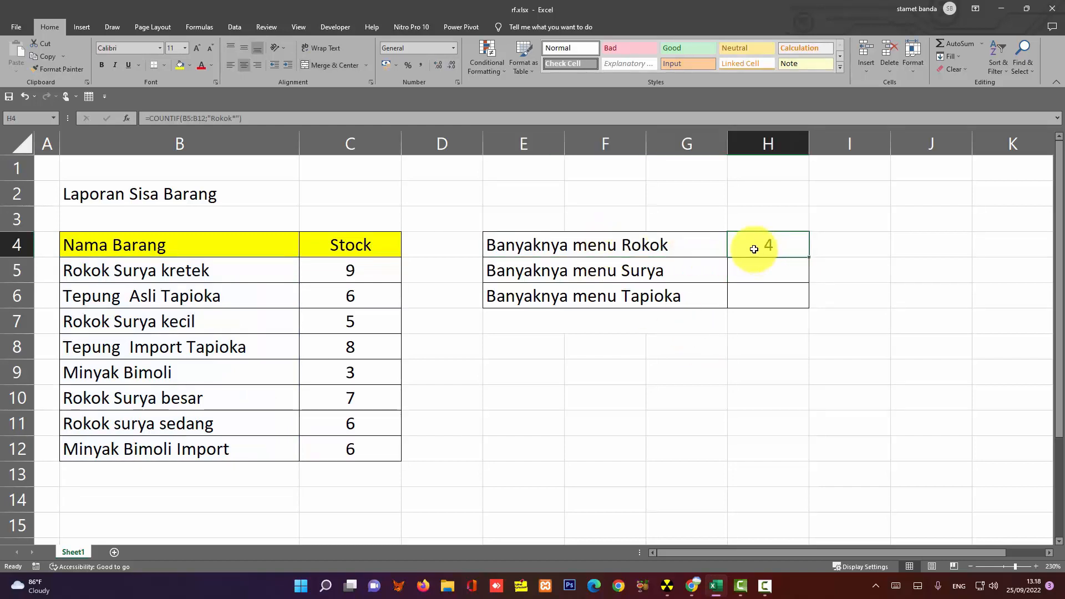
click(122, 274)
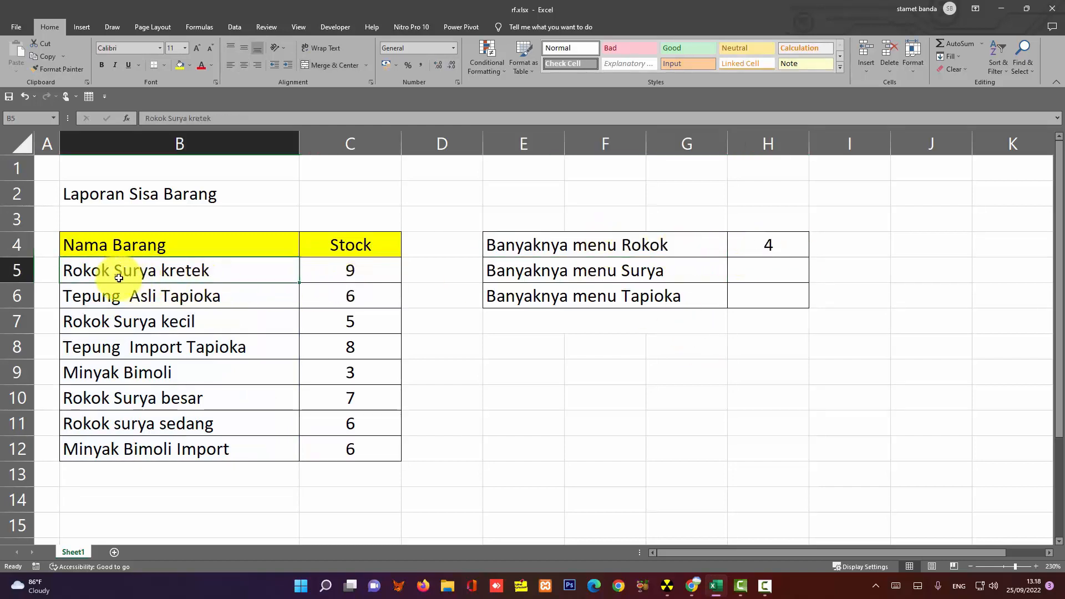
click(127, 328)
click(128, 403)
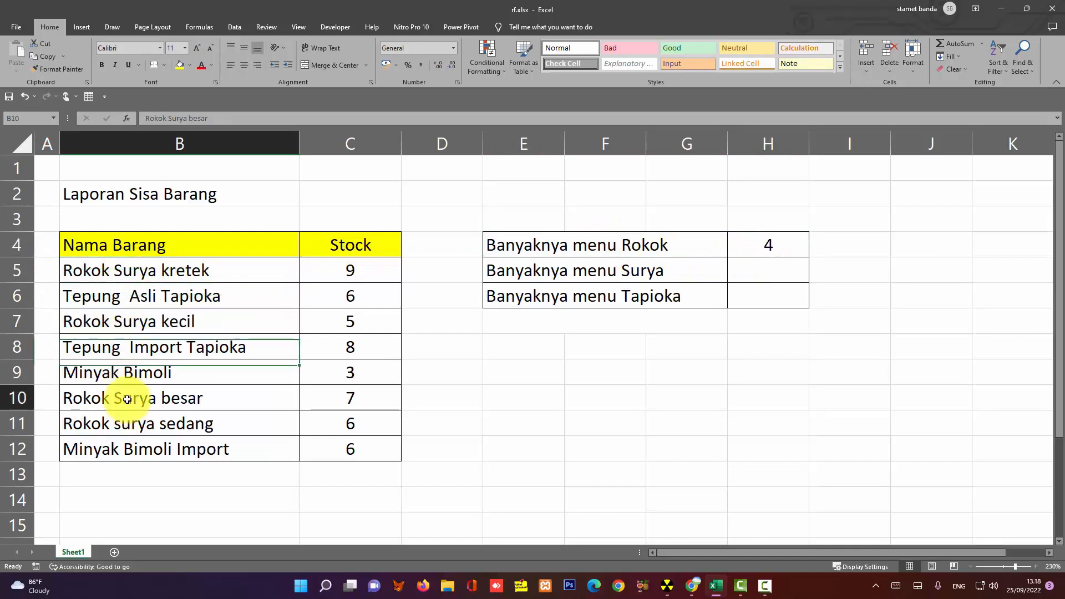
click(133, 421)
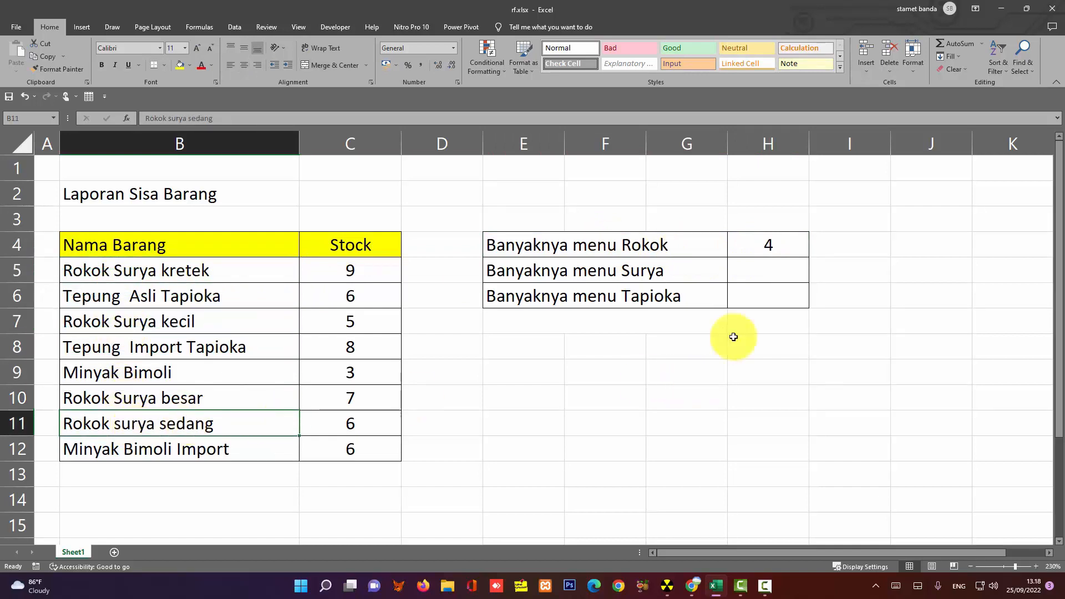
click(770, 241)
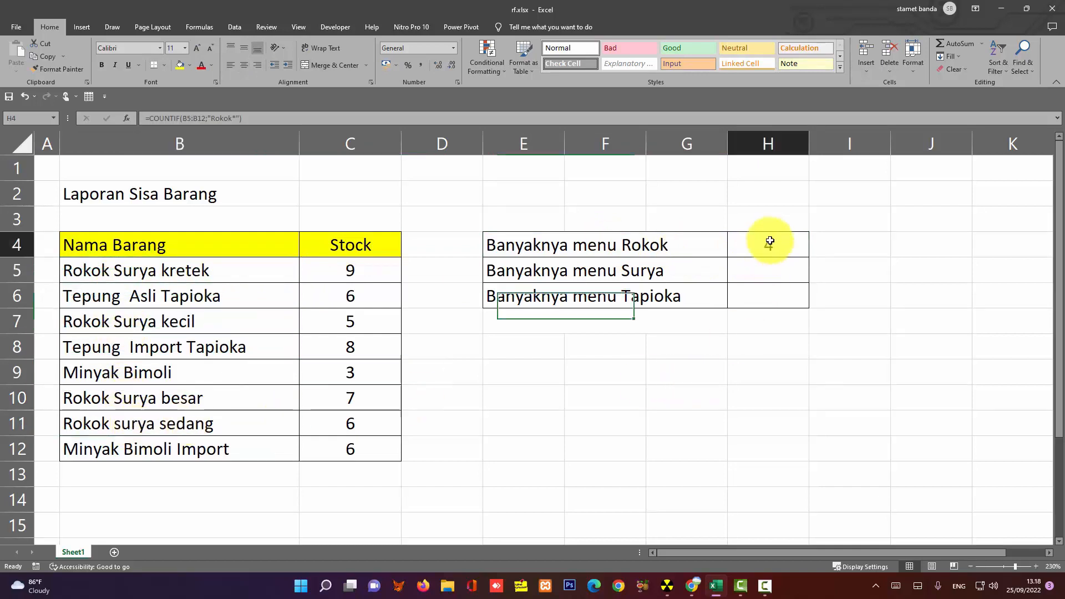
click(266, 117)
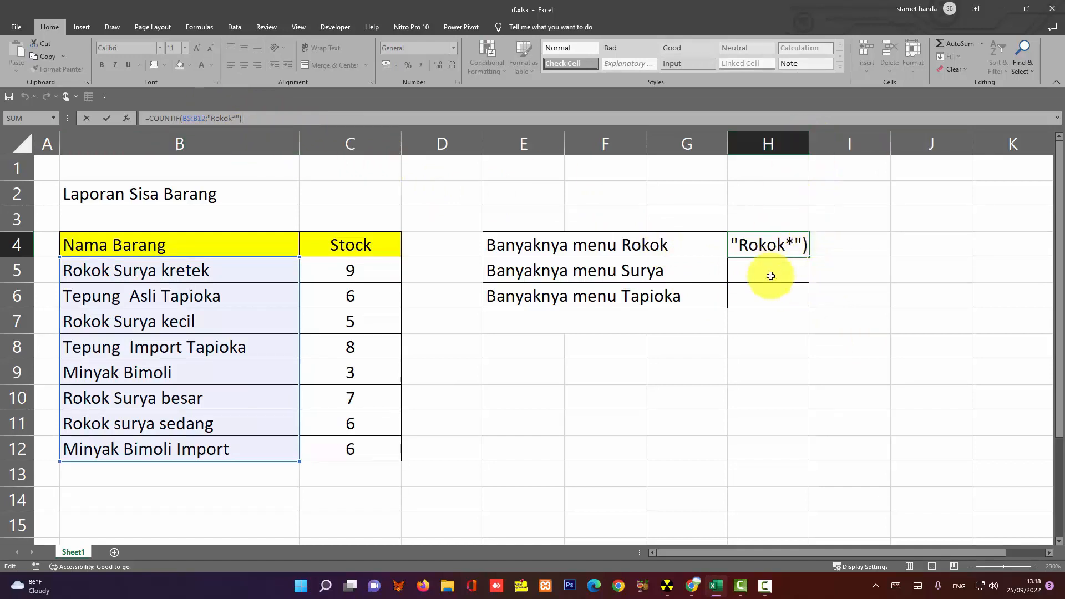
key(Return)
- Widen column H and review the wildcard criterion "Rokok*" in the H4 formula
drag(809, 144, 950, 150)
click(815, 245)
click(354, 116)
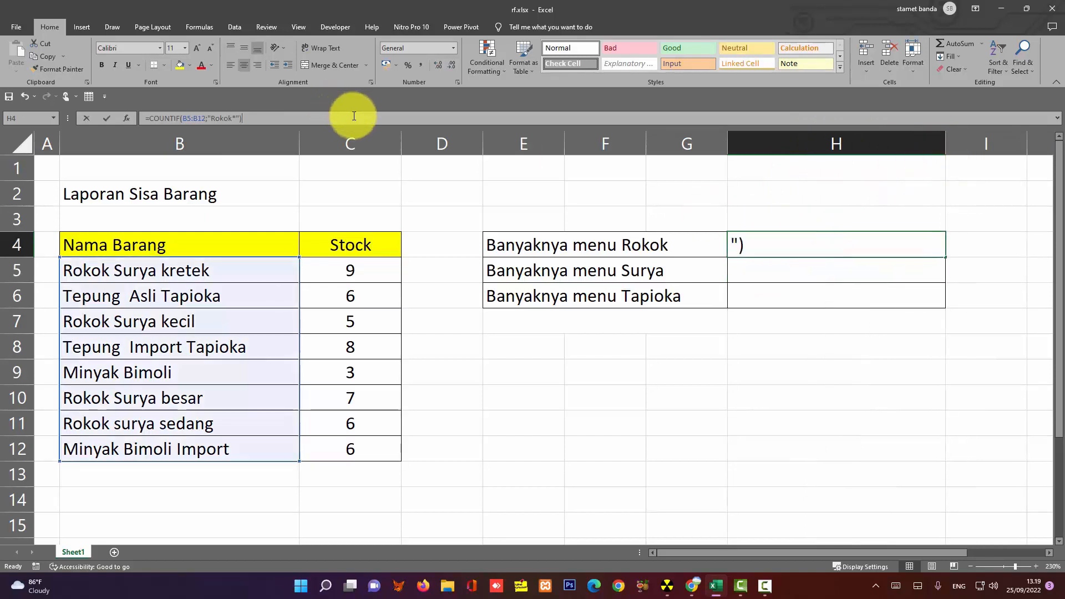
double_click(840, 247)
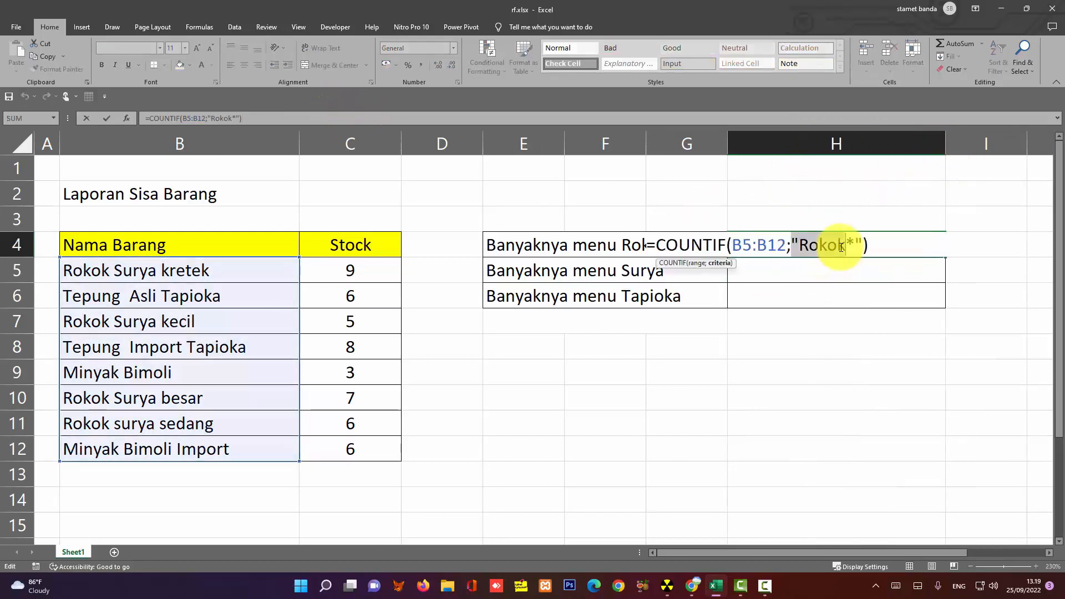
click(878, 246)
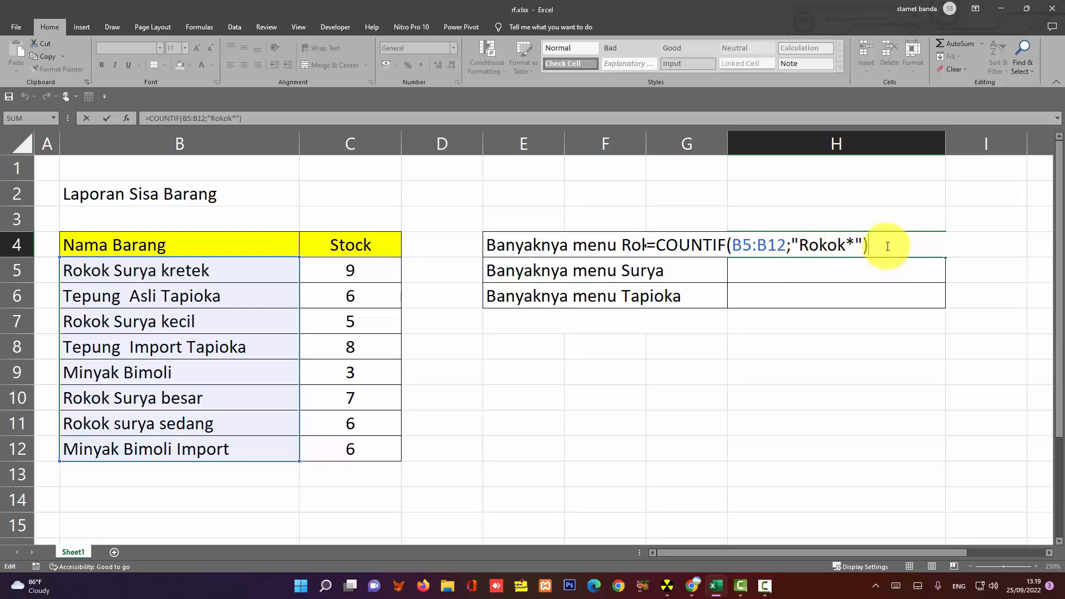
key(Return)
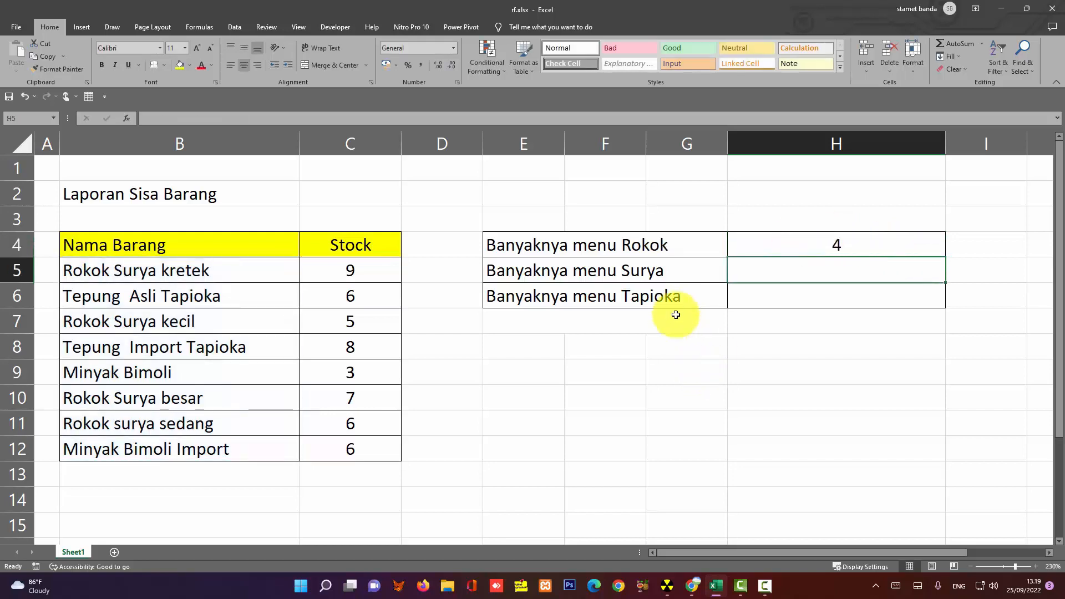
- Examine the Surya count label in E5 and the item names containing Surya in B5, B7, B10 and B11
click(635, 273)
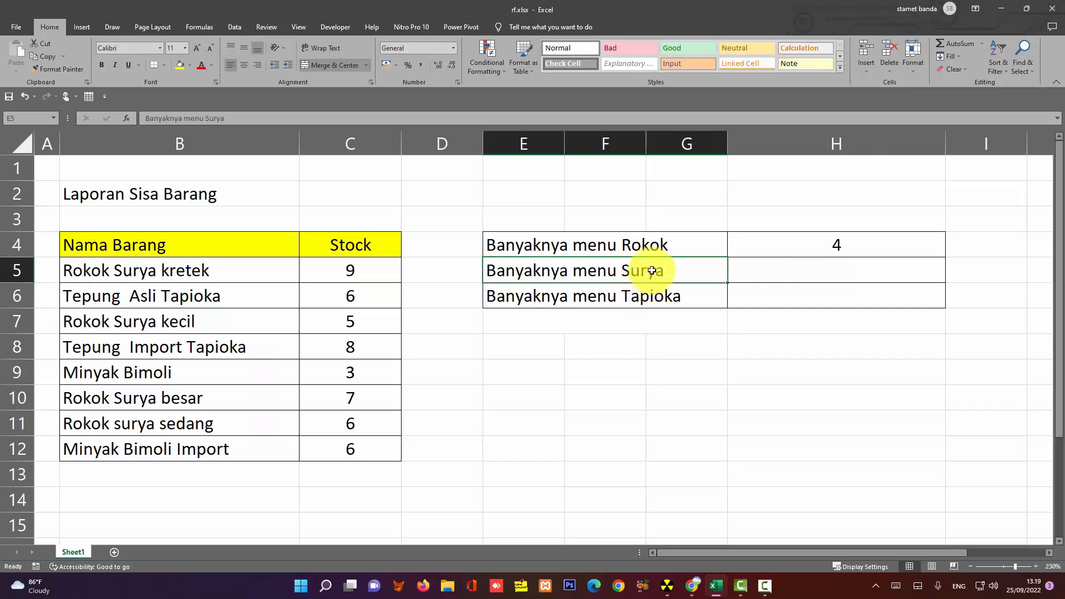
click(143, 272)
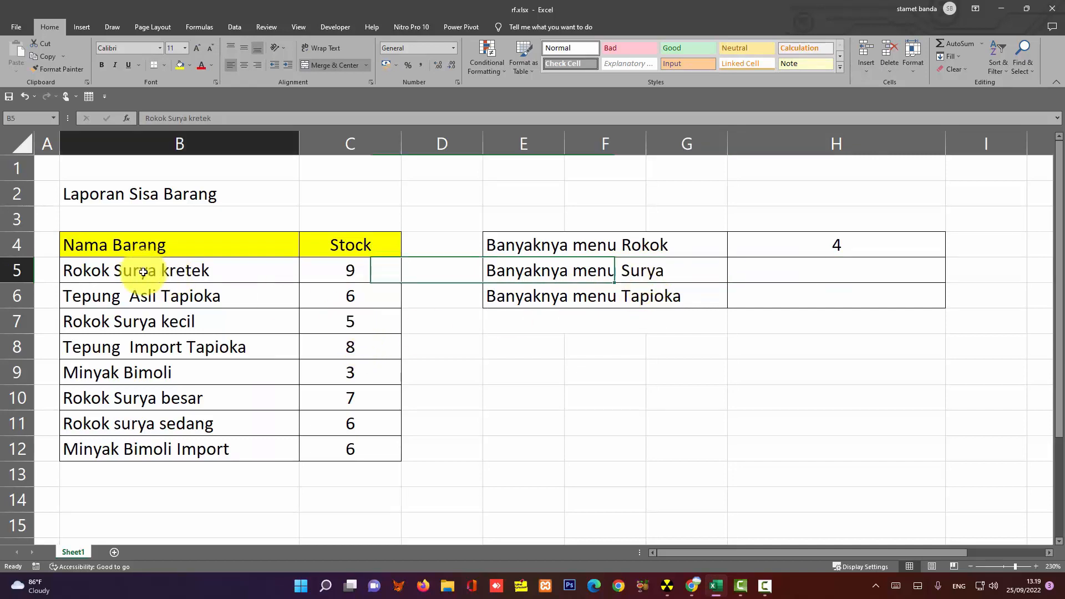
click(148, 326)
click(155, 398)
click(165, 429)
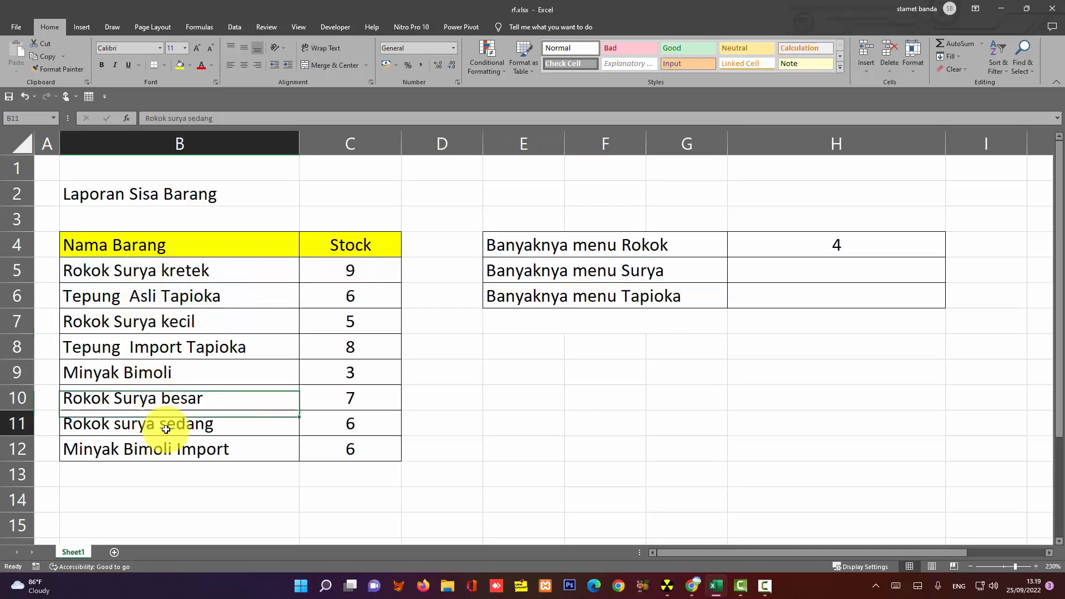
click(145, 335)
click(148, 272)
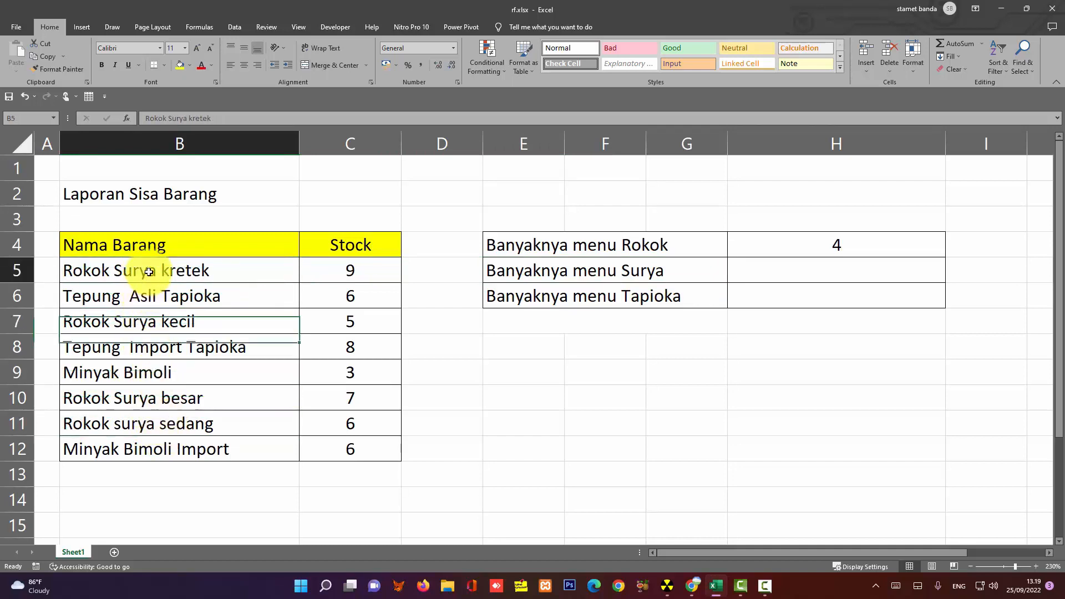
click(147, 320)
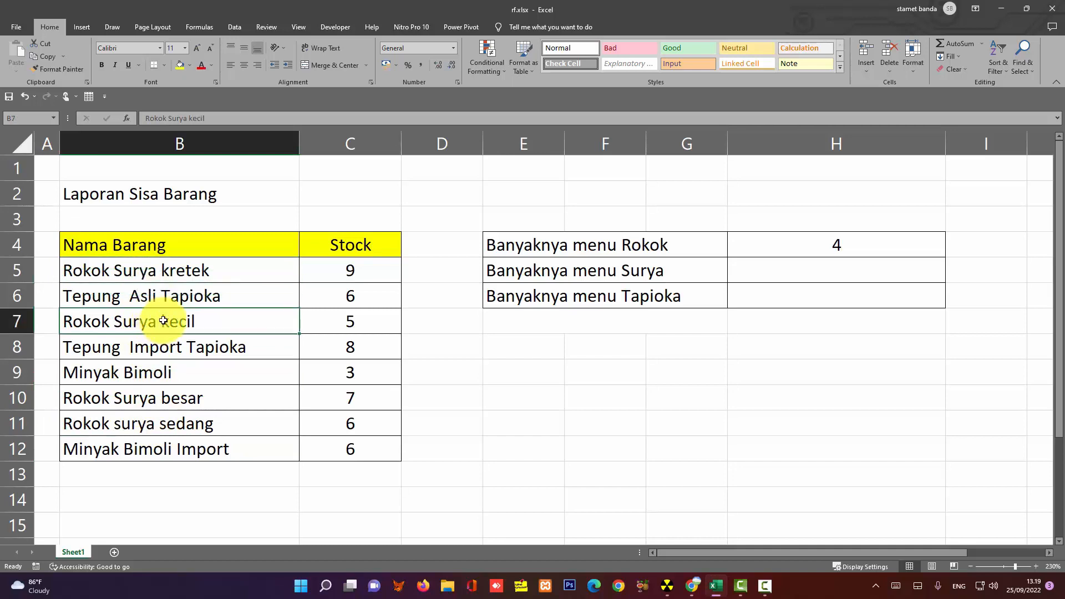
- Enter the formula =COUNTIF(B5:B12;"*Surya*") in H5 to count the item names that contain Surya
click(867, 261)
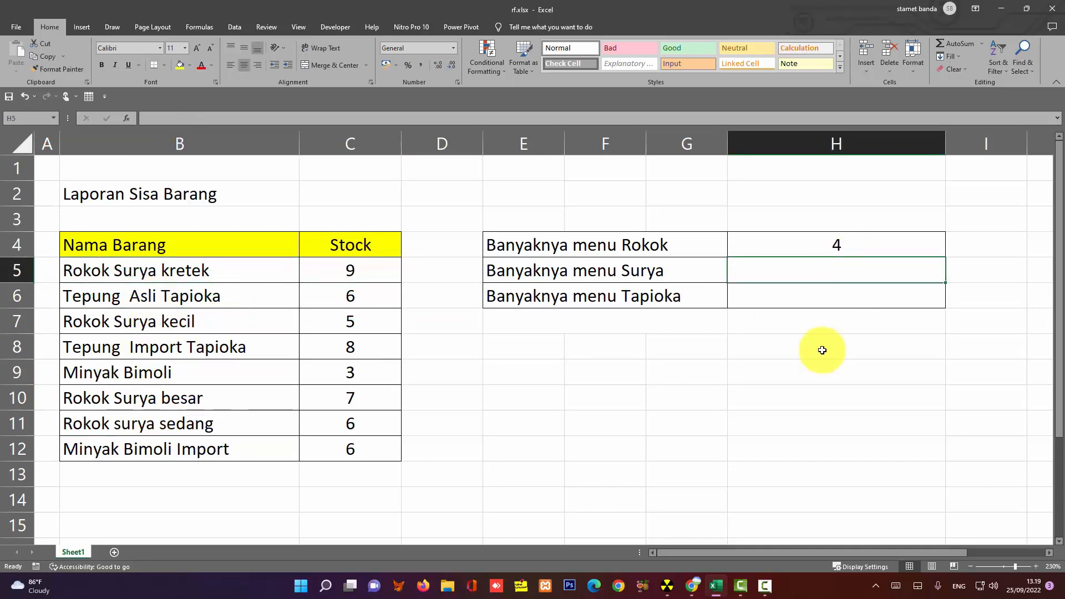
text(=co)
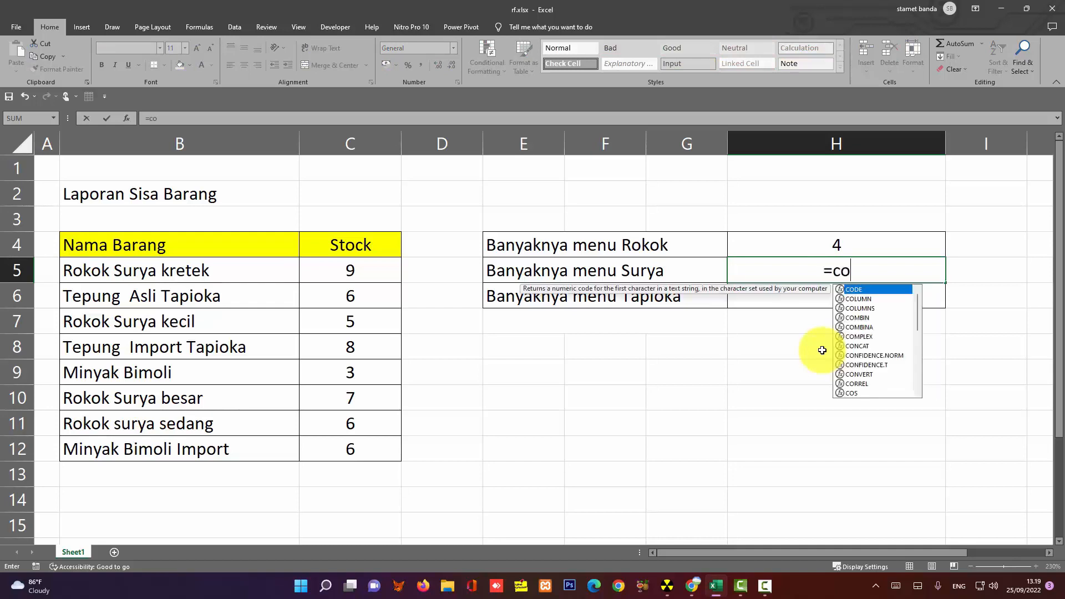
text(untif)
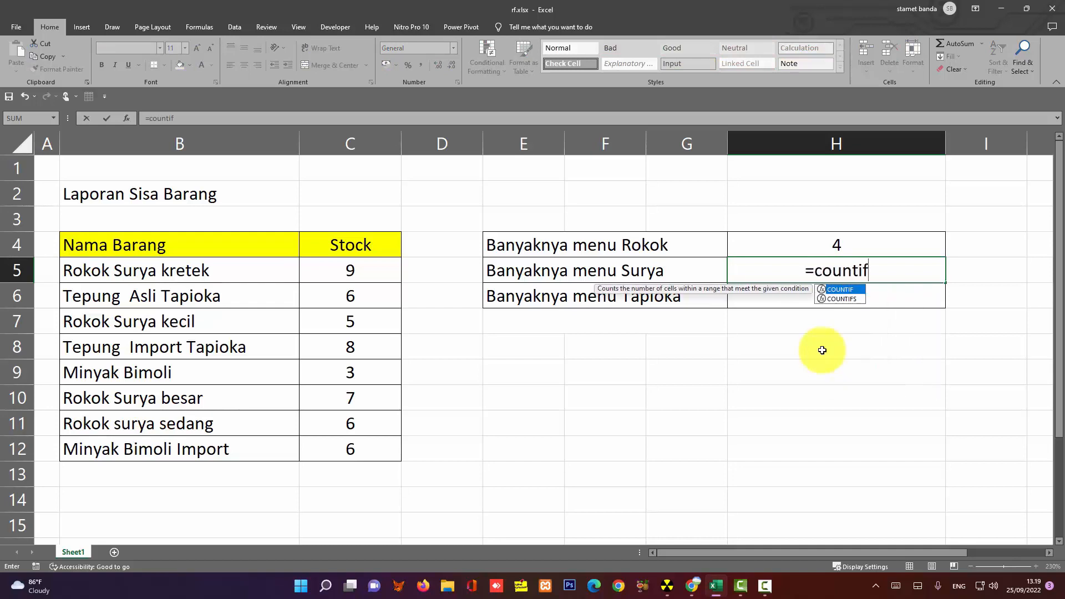
text(()
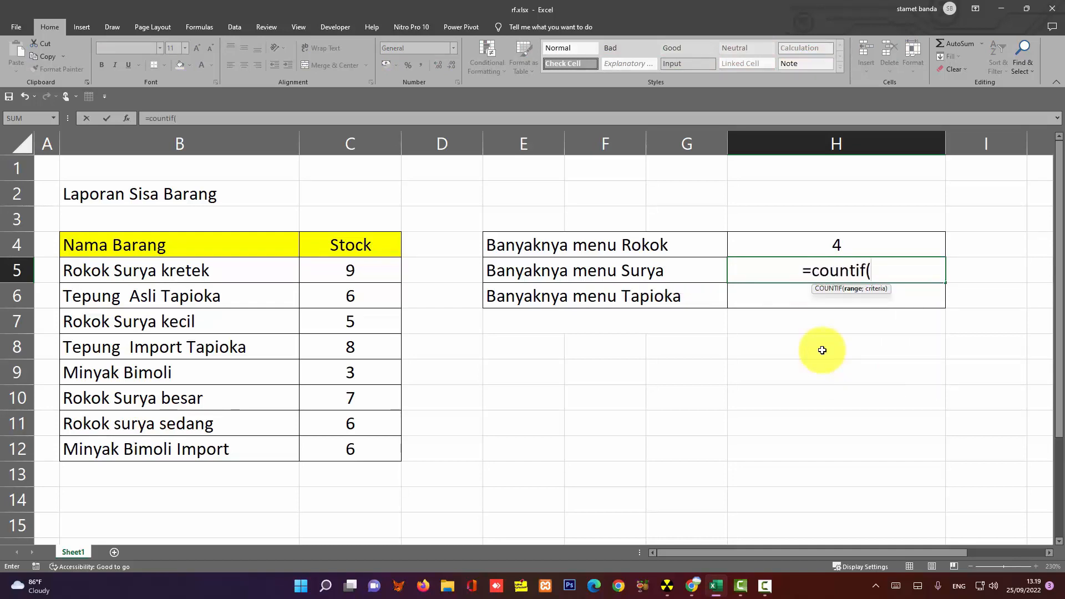
click(201, 272)
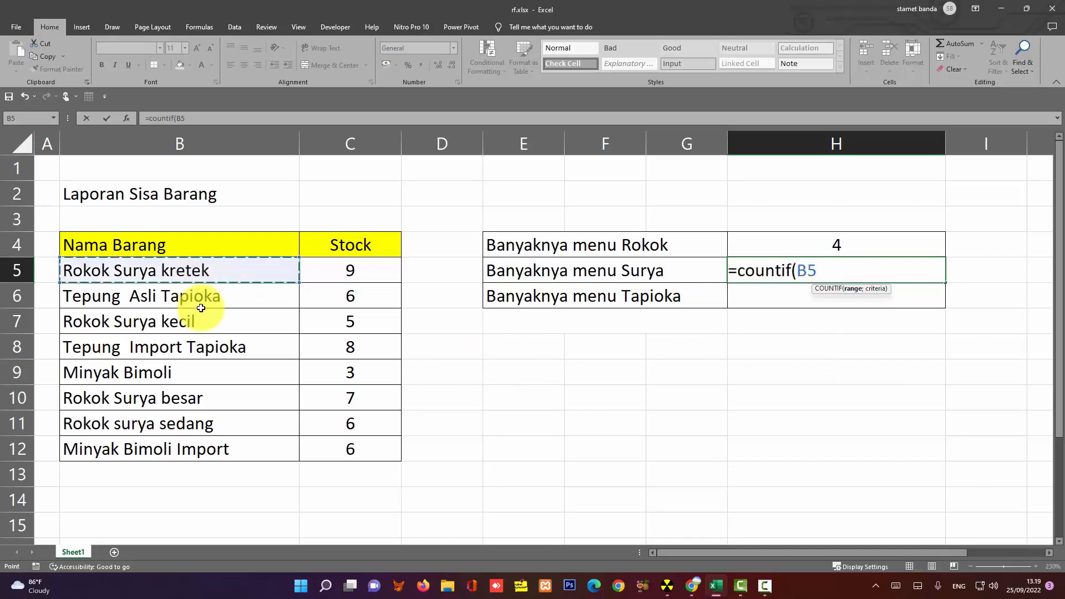
drag(201, 308, 214, 451)
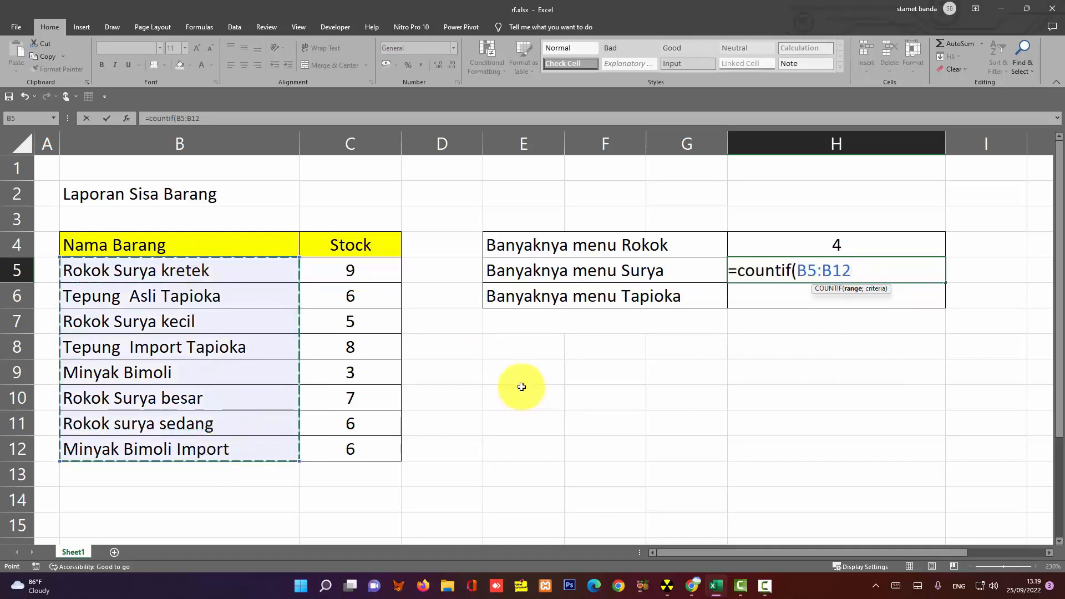
text(;)
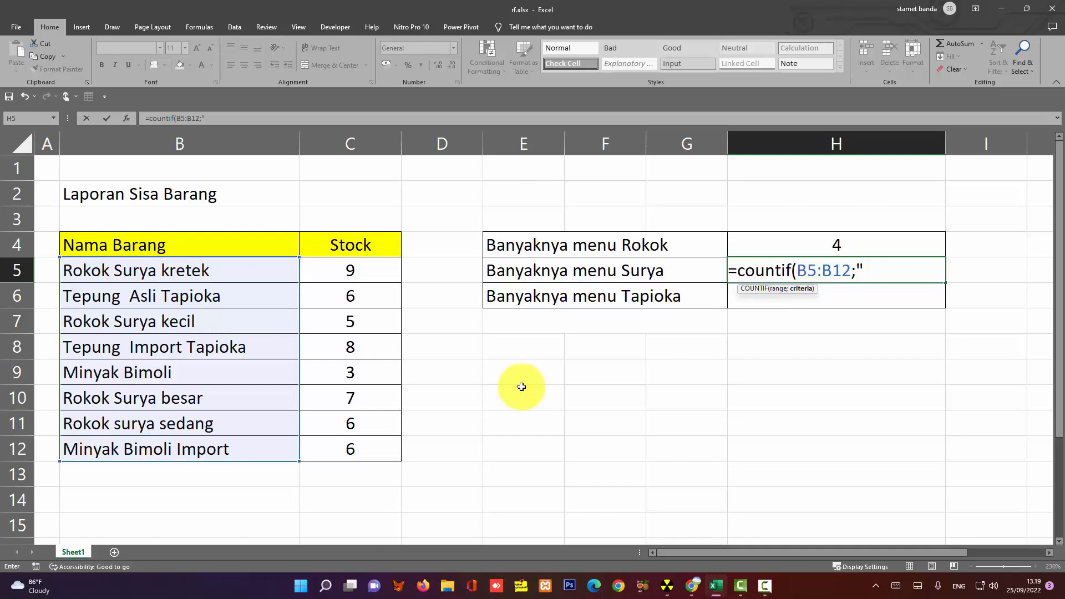
text(*Surya*)
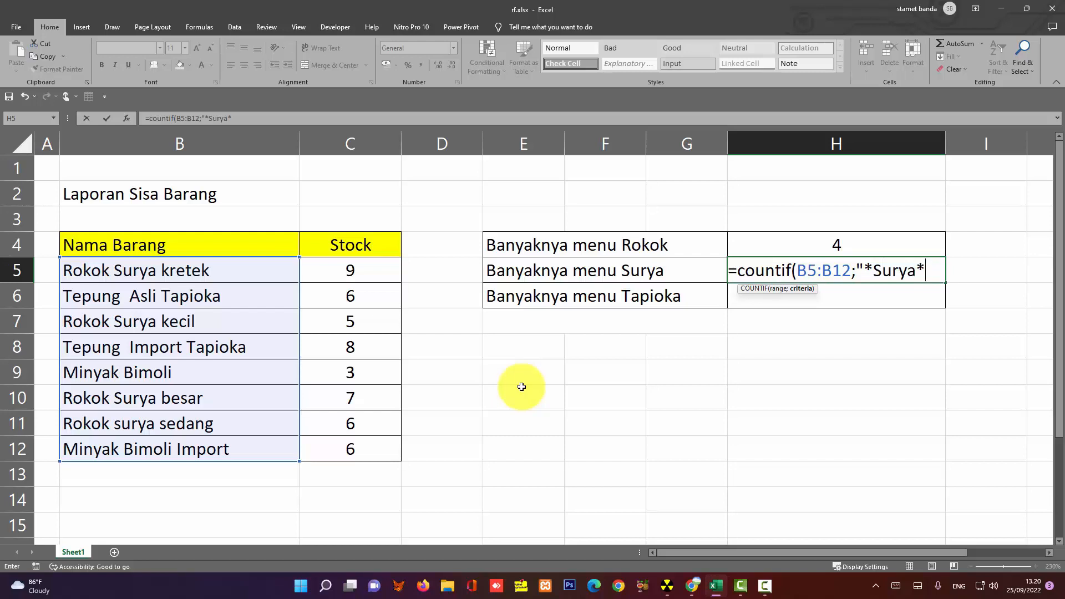
text("))
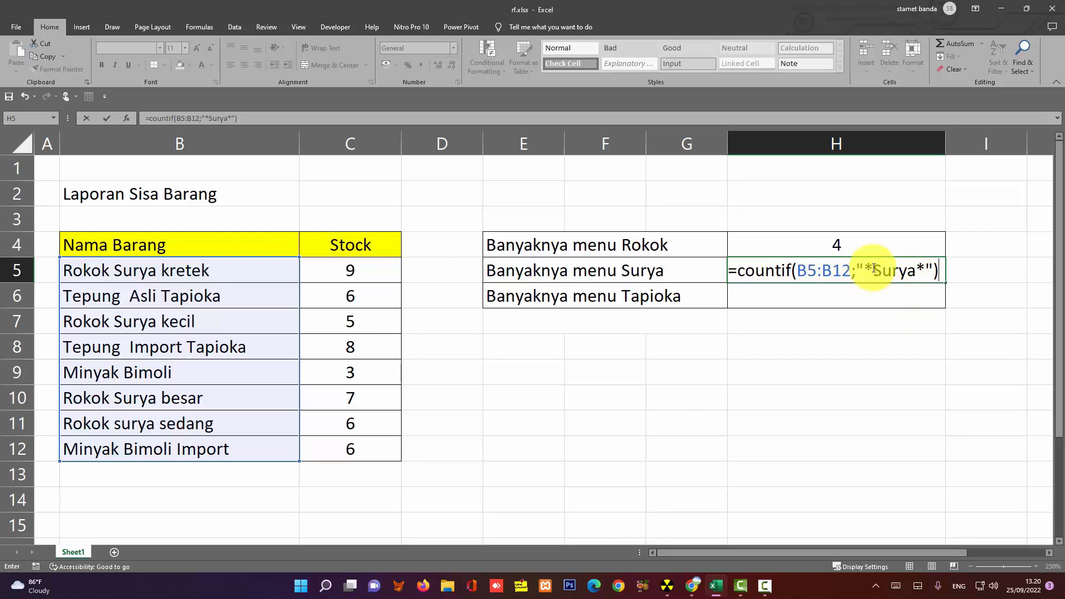
click(893, 298)
- Check the H5 formula and its result against the Surya items in B5, B7, B10 and B11
click(643, 275)
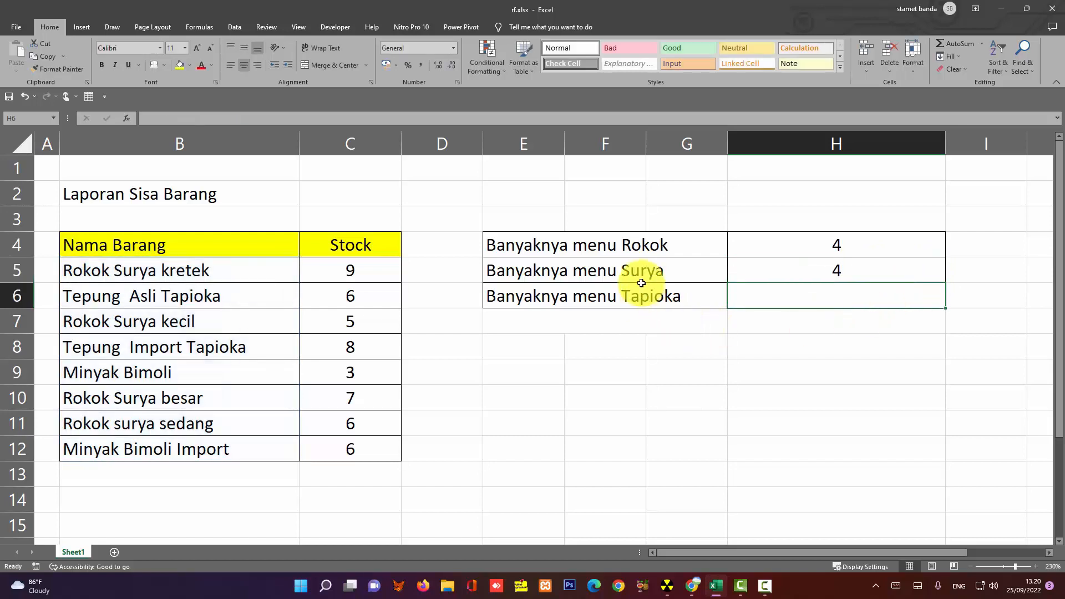
click(836, 269)
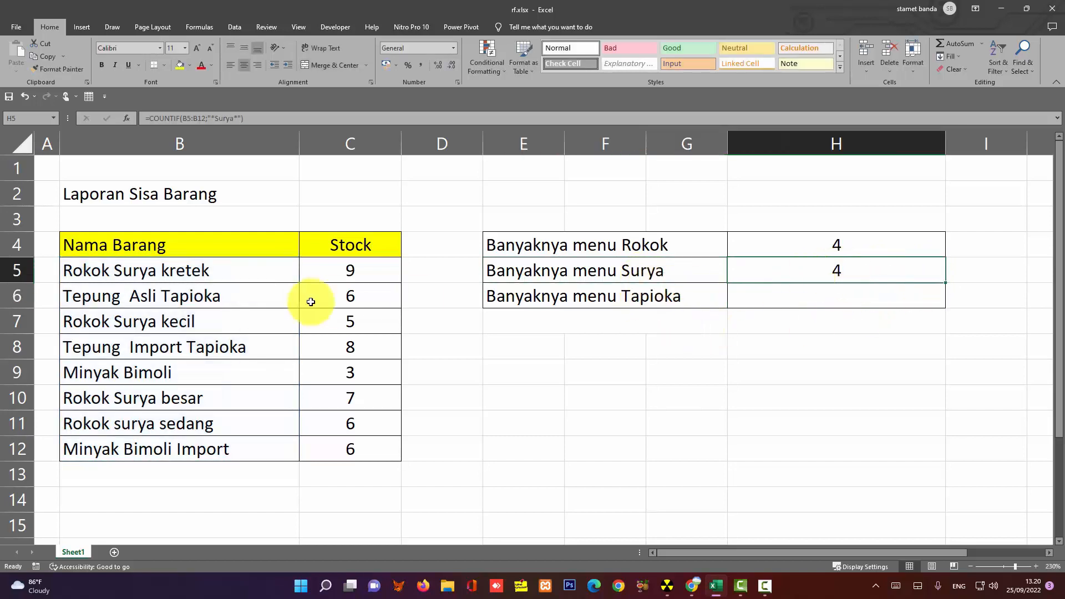
click(201, 276)
click(174, 323)
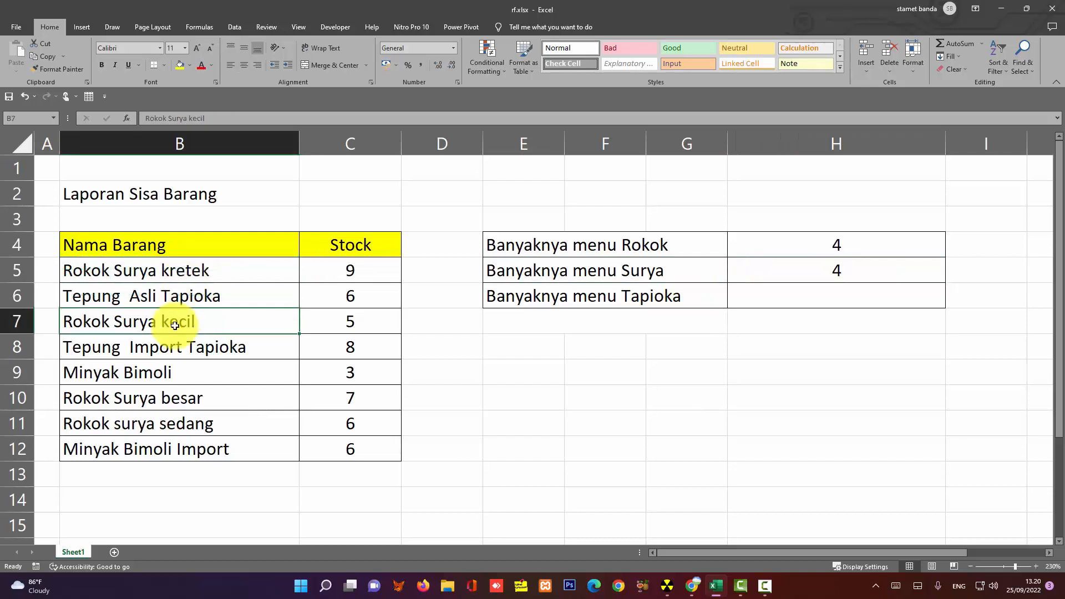
click(163, 399)
click(181, 423)
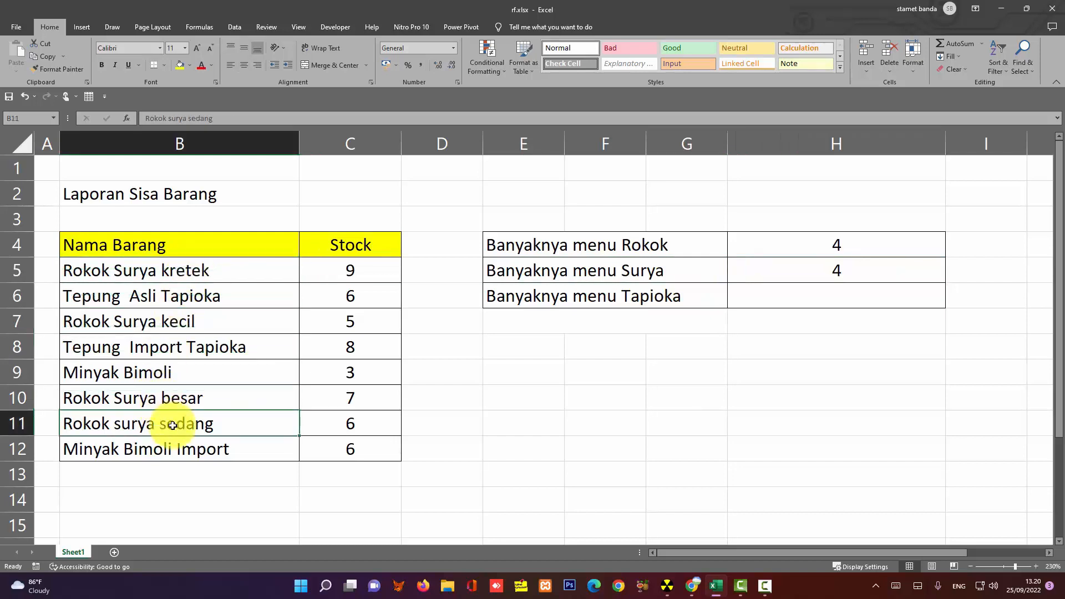
- Examine the Tapioka count row and the position of Tapioka in the item names in B6 and B8
click(816, 297)
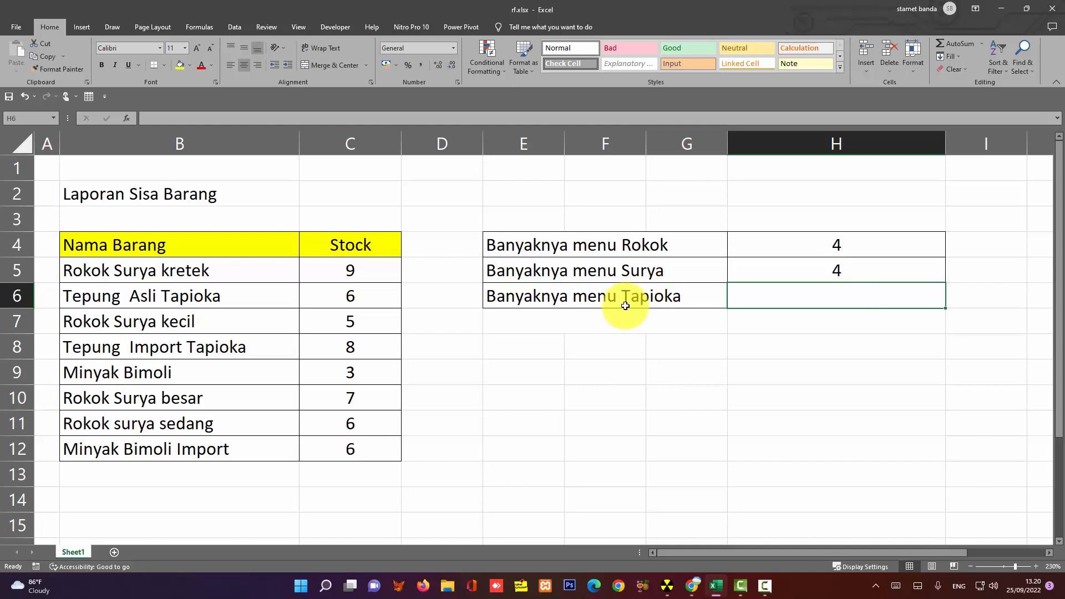
click(179, 299)
click(195, 351)
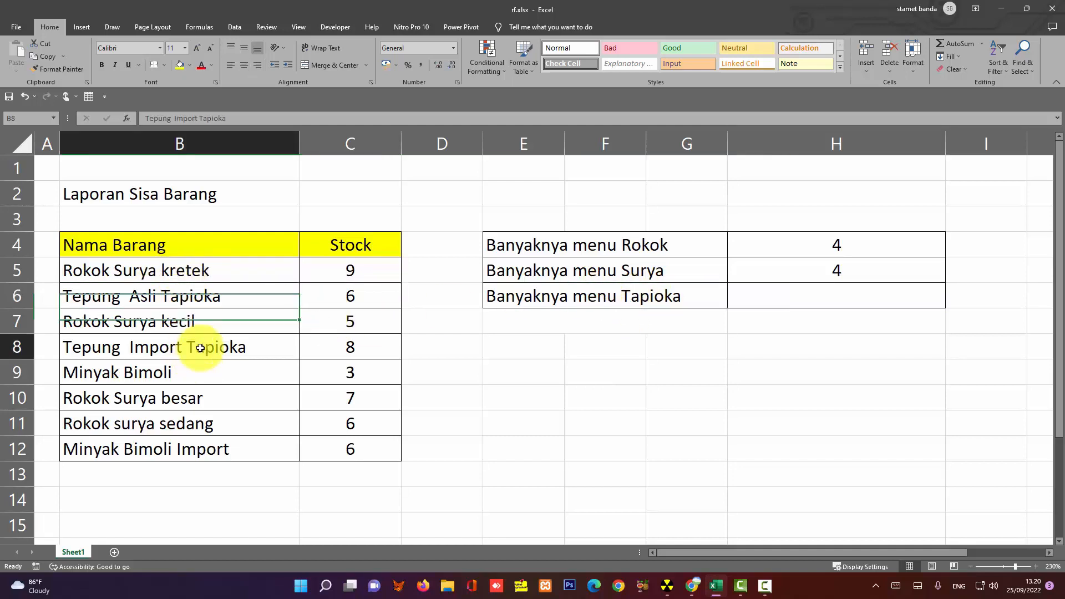
click(207, 295)
click(222, 347)
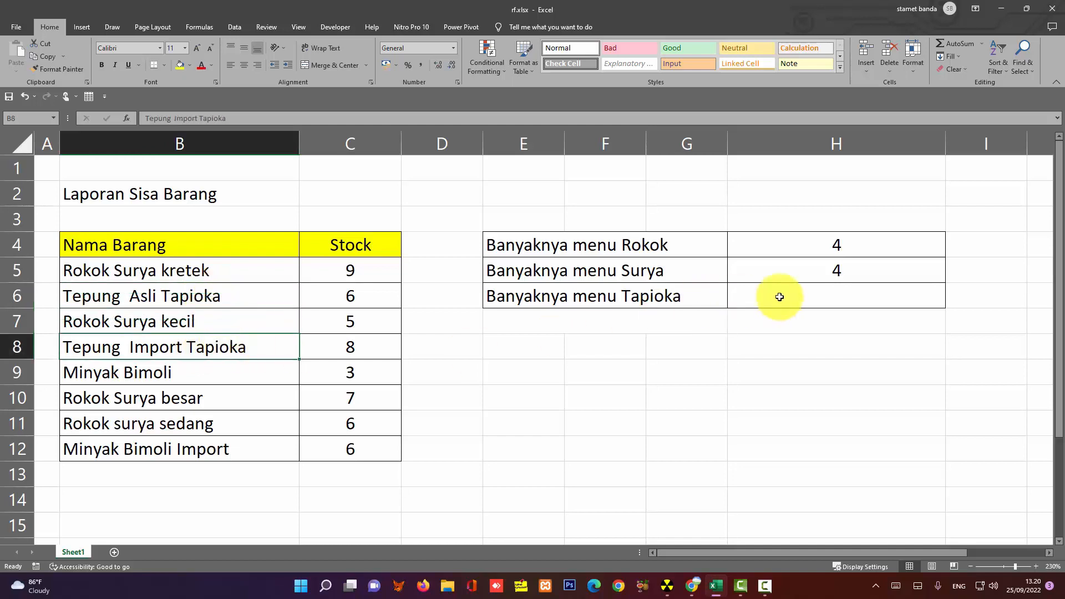
- Enter the formula =COUNTIF(B5:B12;"*Tapioka") in H6 to count the item names that end with Tapioka
click(813, 296)
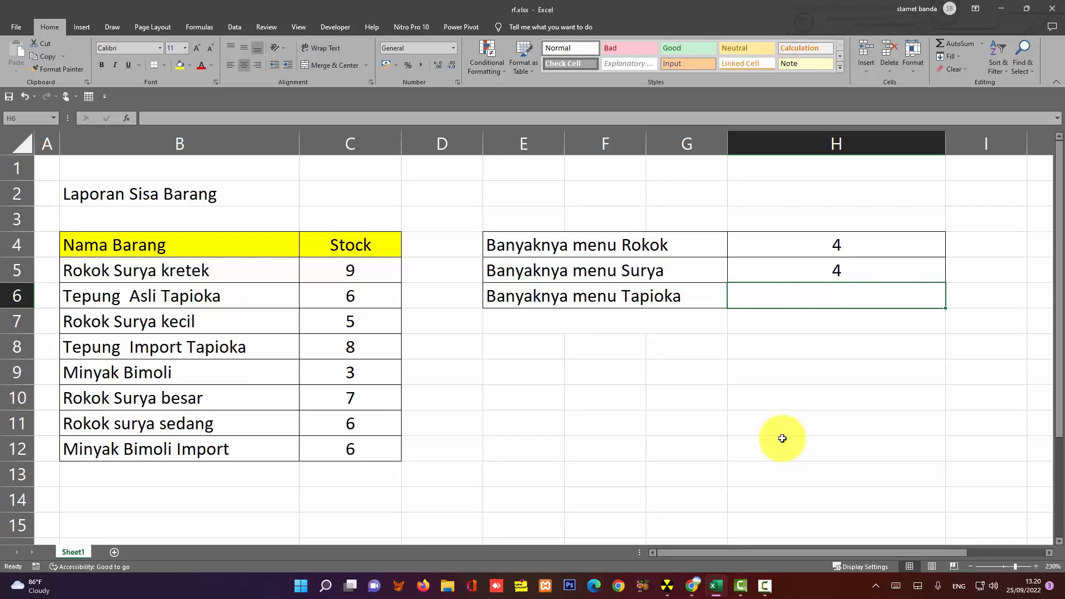
text(=count)
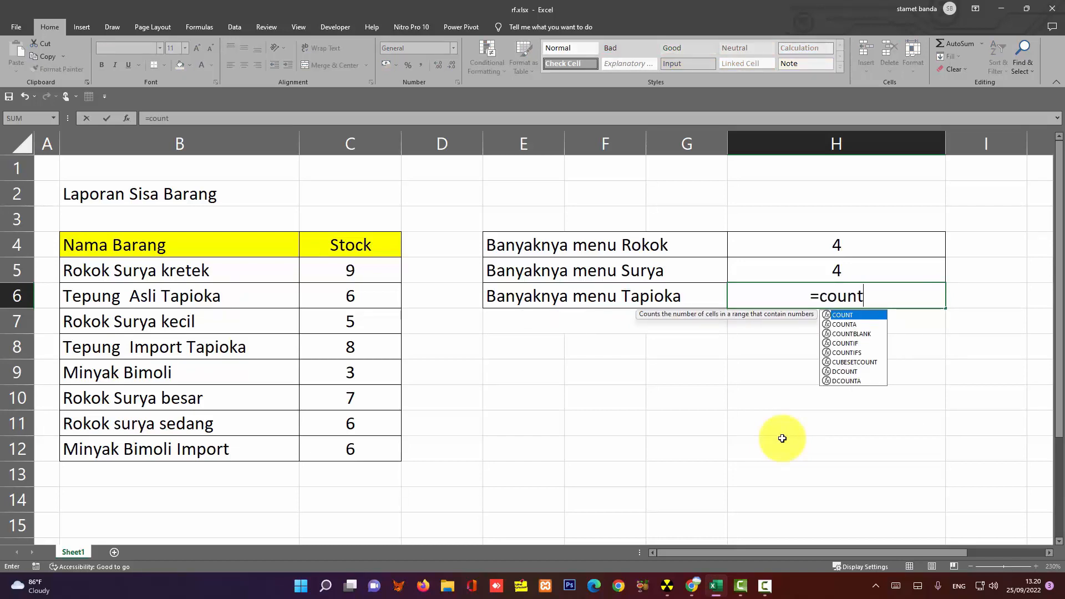
text(if)
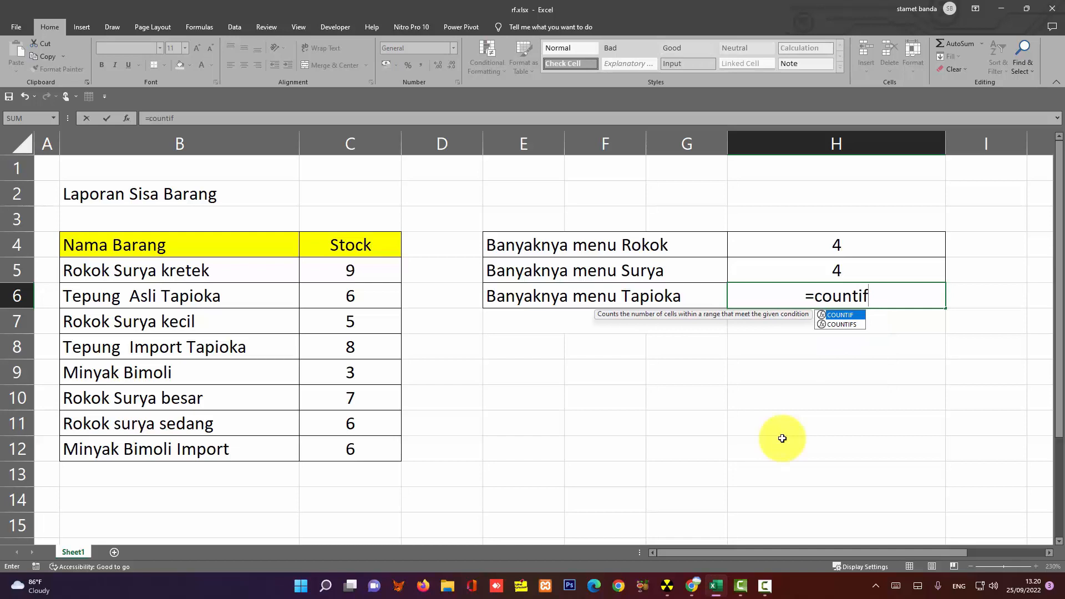
text(()
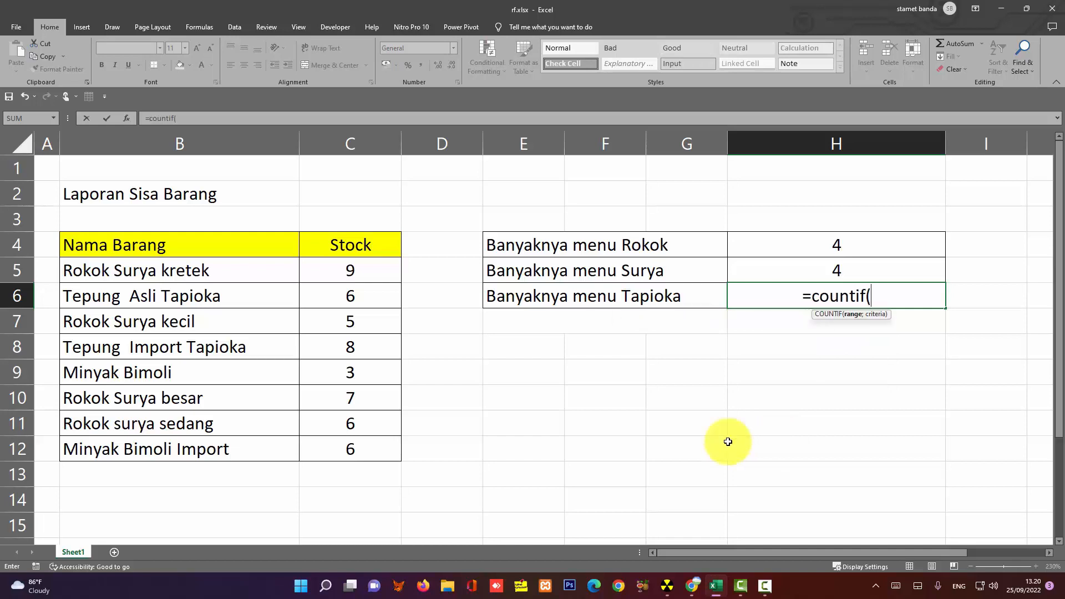
drag(216, 273, 234, 444)
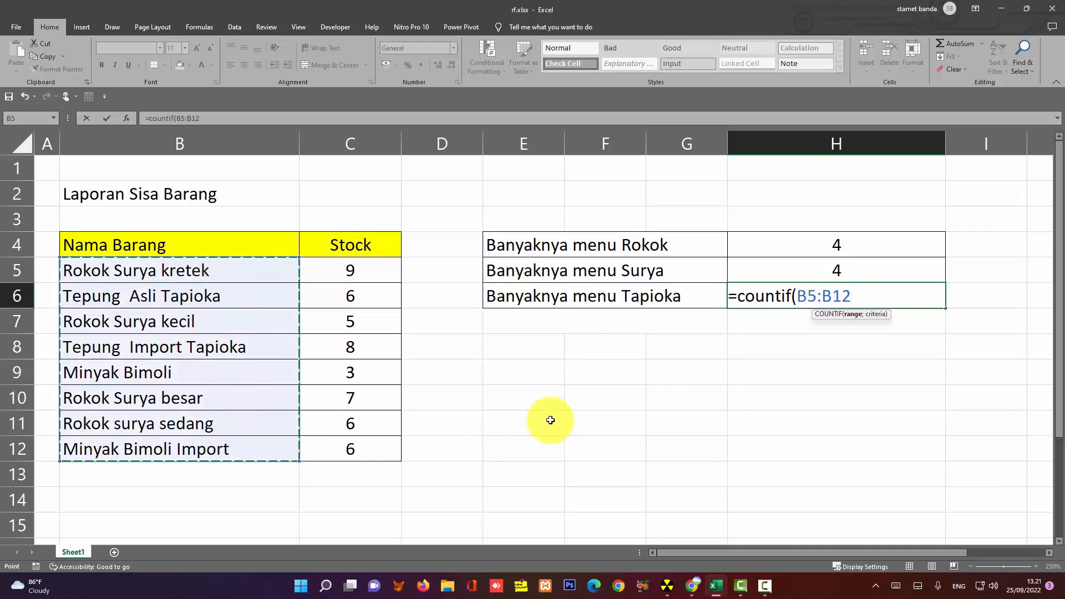
text(;)
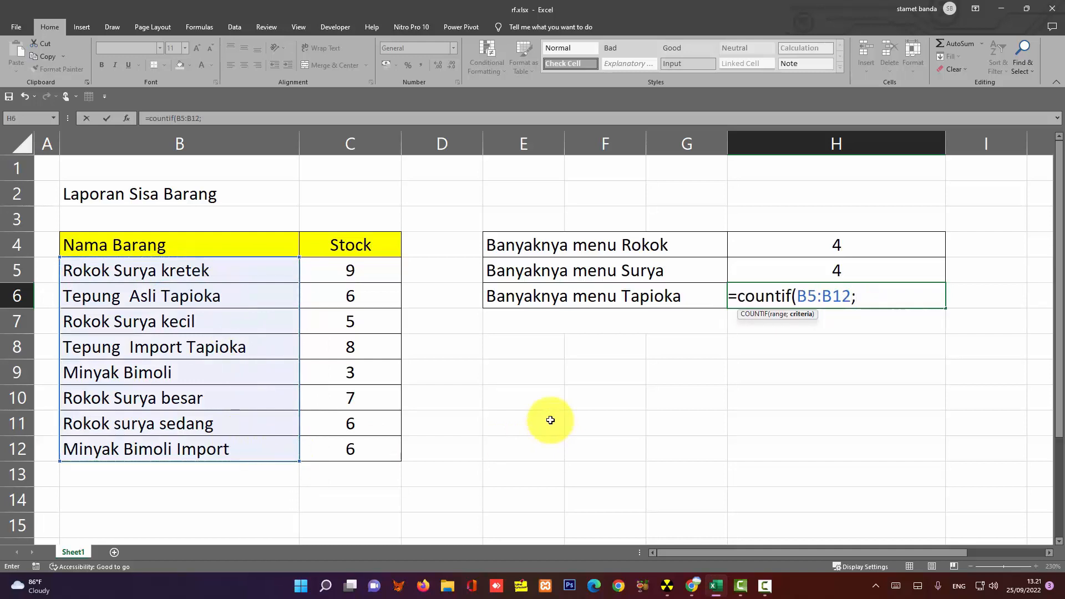
text("*Ta pioka)
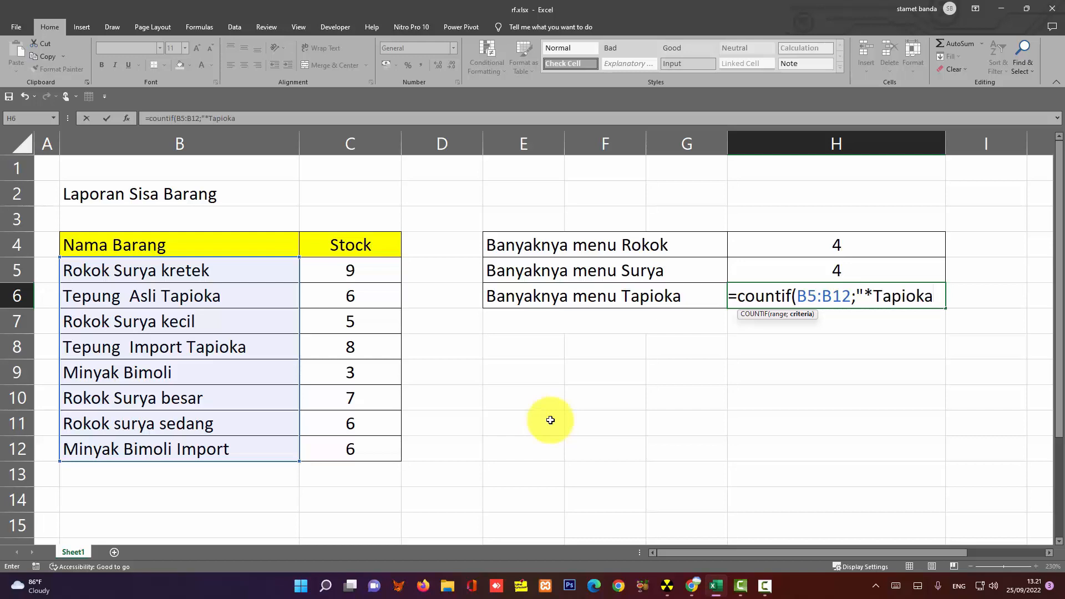
text("))
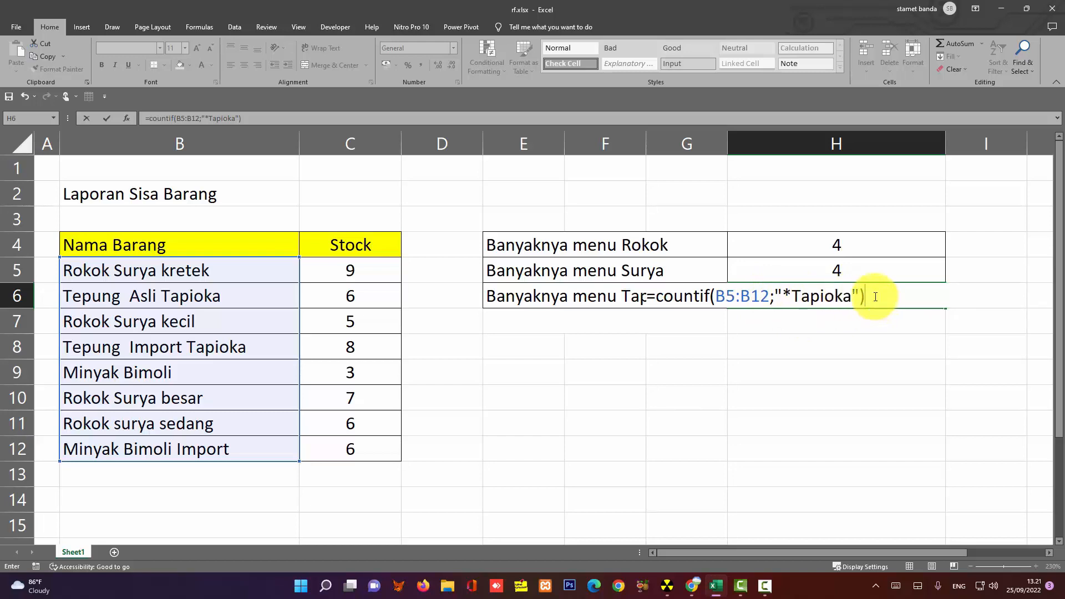
key(Return)
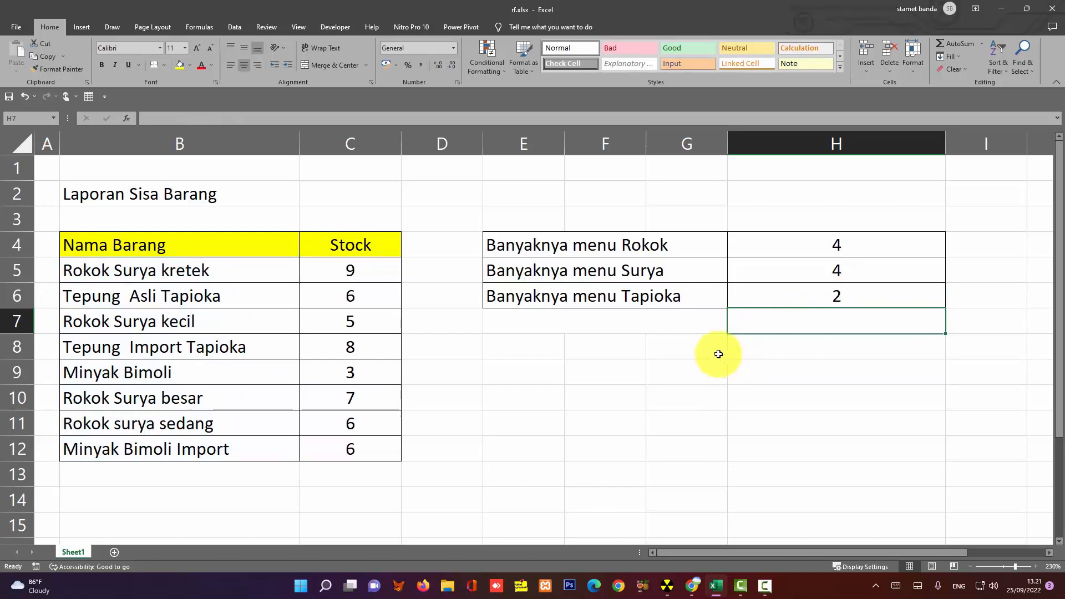
- Check the H6 formula and its result against the Tapioka items in B6 and B8
click(609, 295)
click(796, 295)
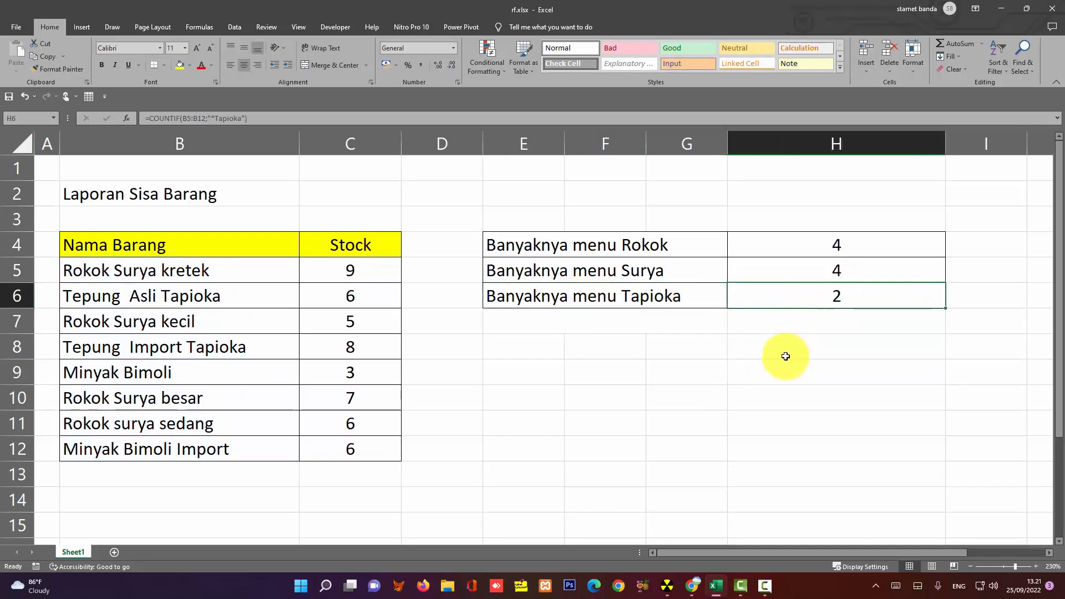
click(206, 296)
click(237, 348)
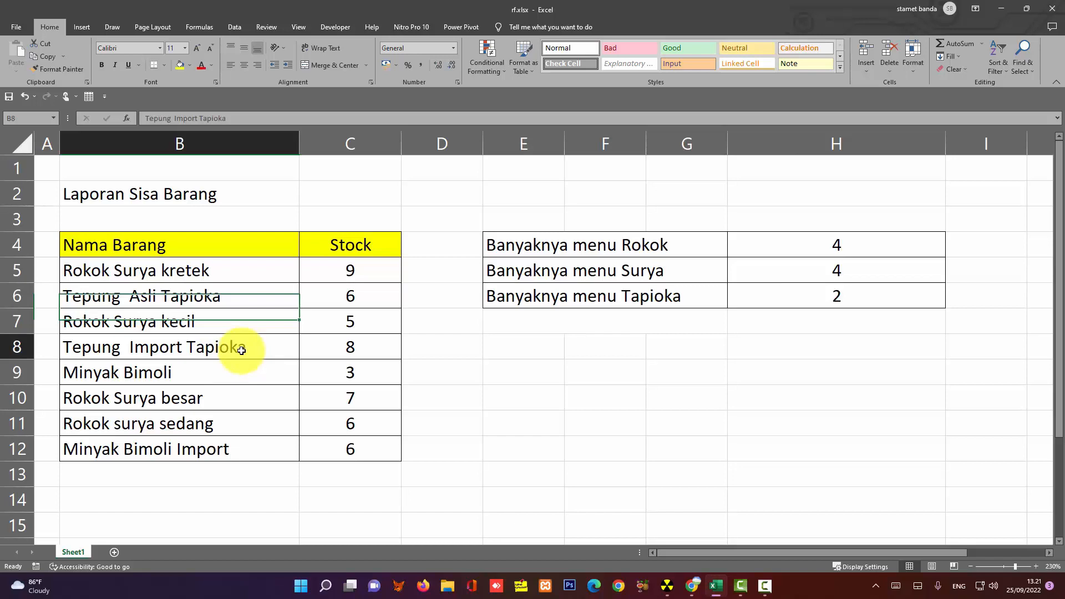
click(212, 449)
click(611, 325)
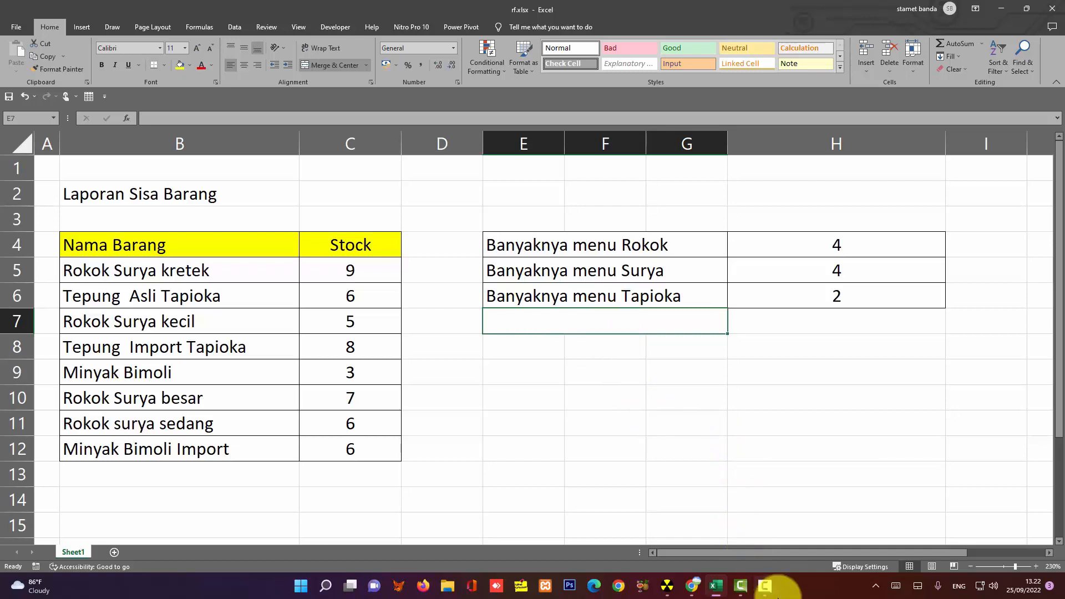
mouse_move(764, 585)
click(773, 544)
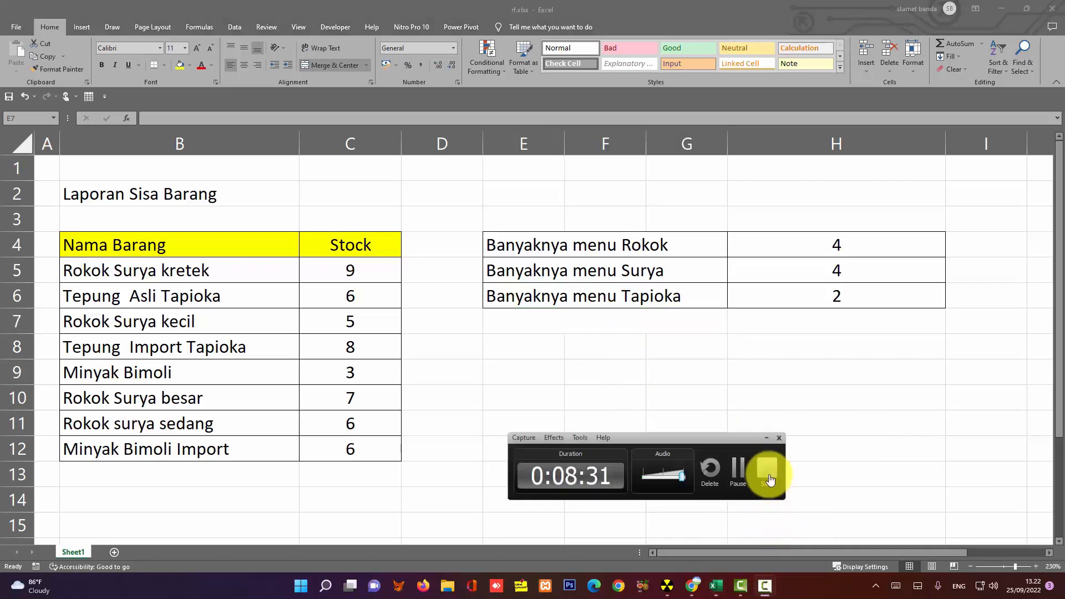